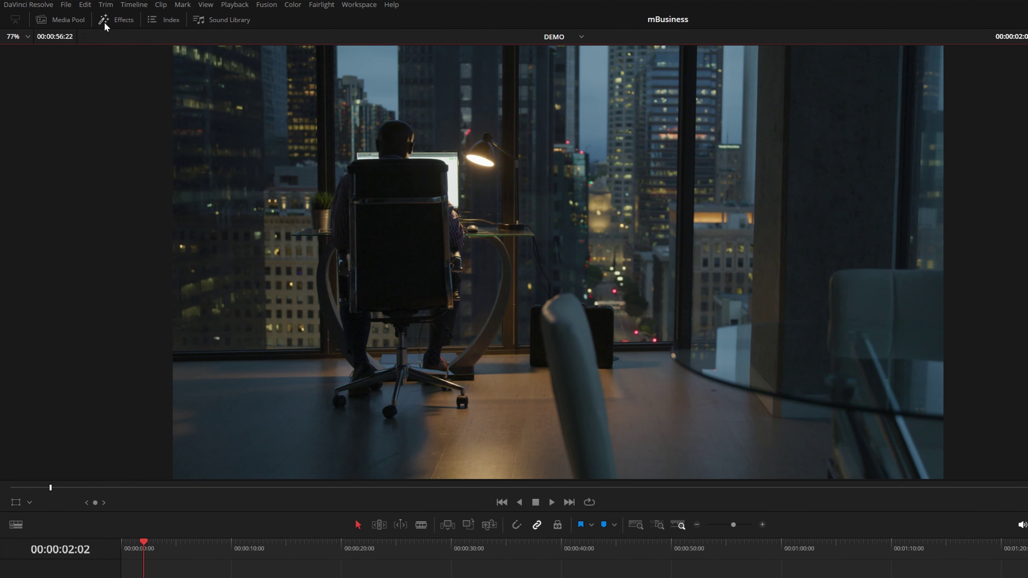
- Browse the MotionVFX mBusiness titles in the effects library with the category list hidden
{"action": "left_click", "coordinate": [80, 17]}
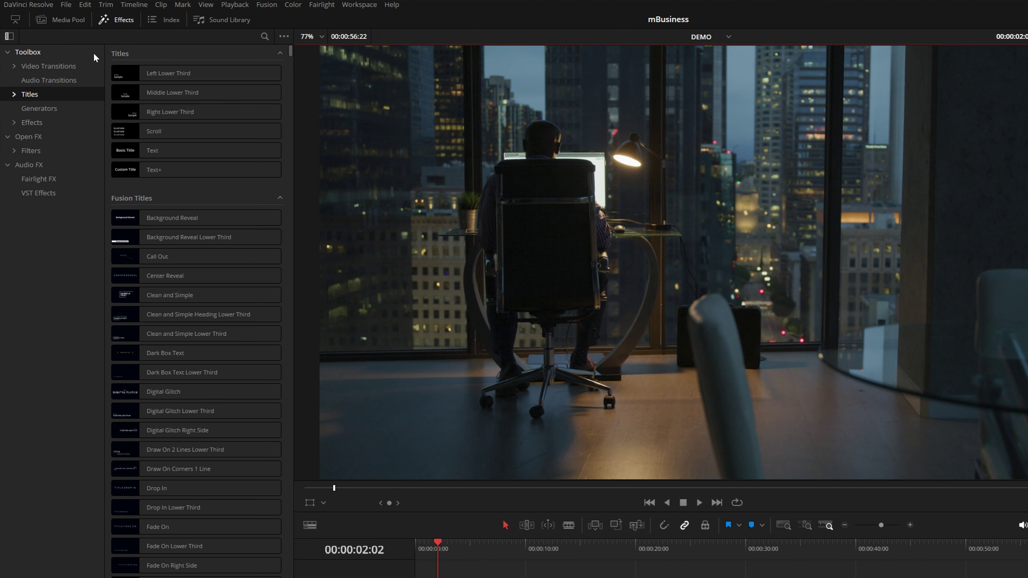
{"action": "left_click", "coordinate": [14, 94]}
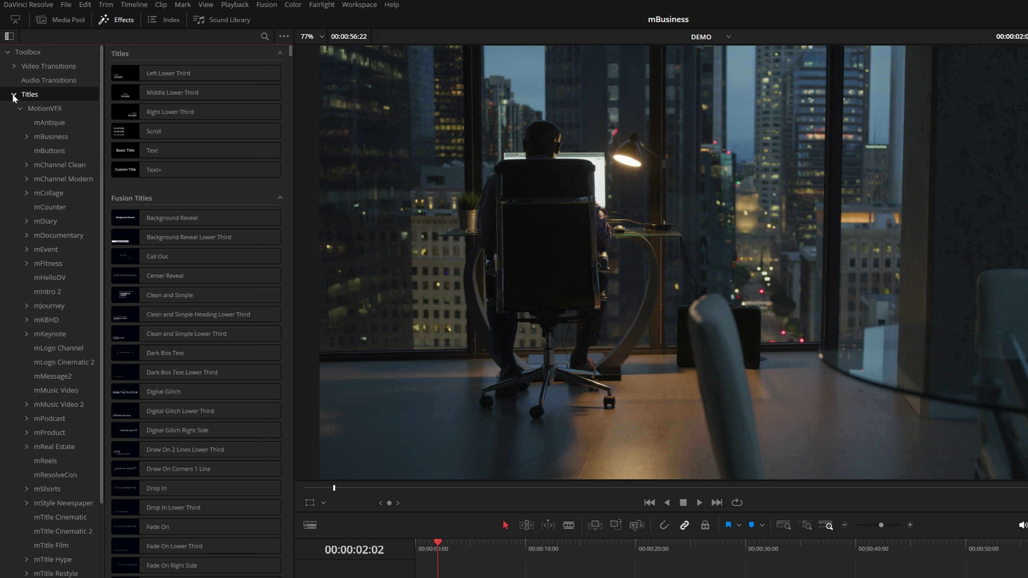
{"action": "left_click", "coordinate": [42, 139]}
{"action": "left_click", "coordinate": [8, 36]}
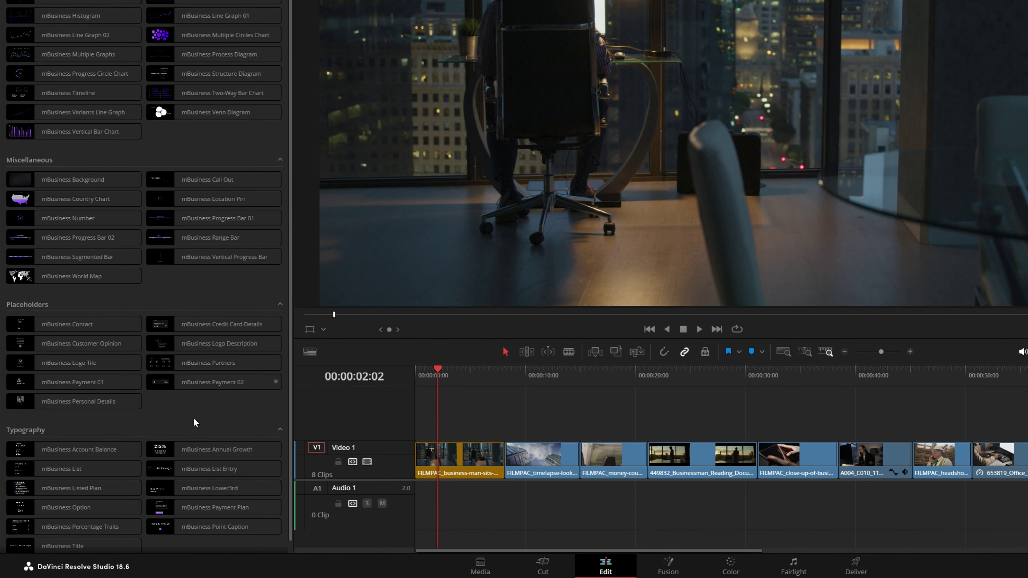
{"action": "scroll", "coordinate": [168, 429], "scroll_direction": "down", "scroll_amount": 1}
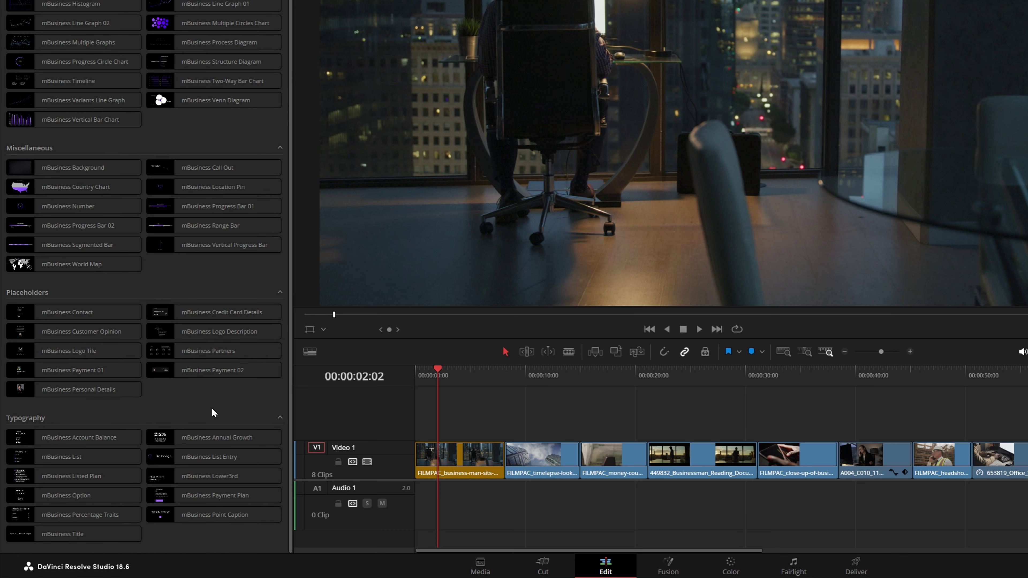
{"action": "scroll", "coordinate": [212, 408], "scroll_direction": "up", "scroll_amount": 1}
- Place the mBusiness Candlestick Chart title on a new video track above the first clip and preview its animation
{"action": "mouse_move", "coordinate": [45, 54]}
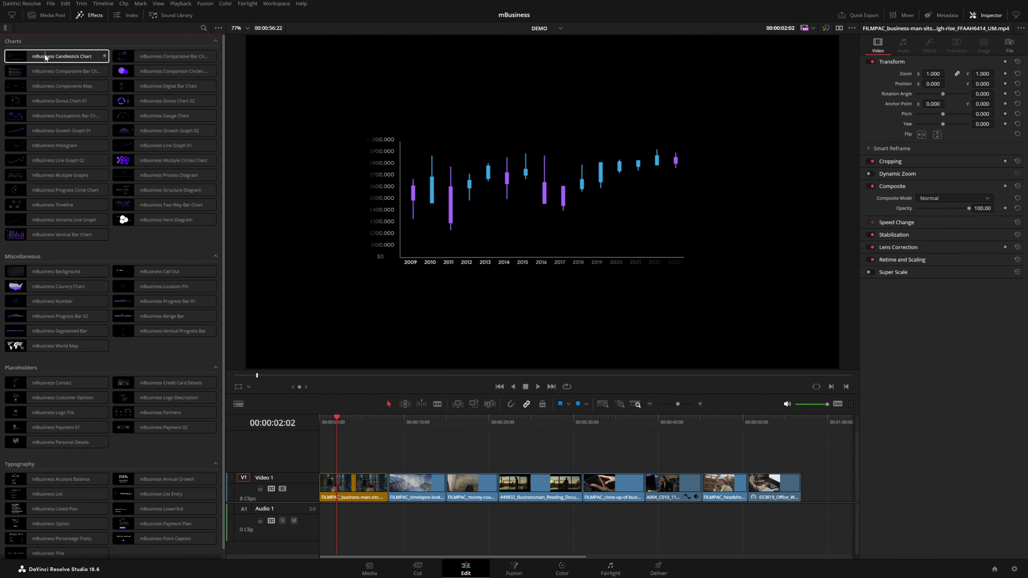
{"action": "left_click_drag", "start_coordinate": [54, 53], "coordinate": [330, 457]}
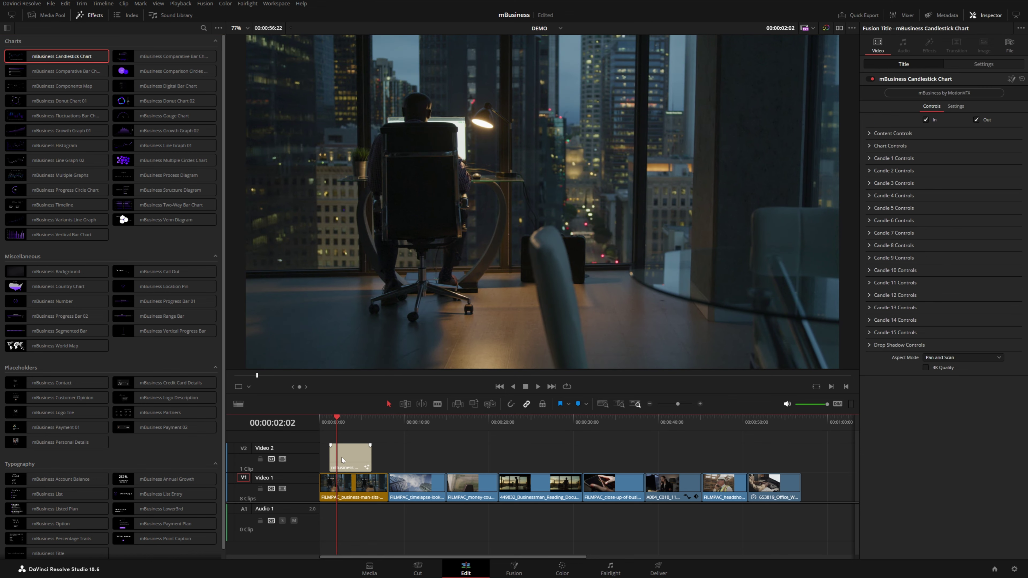
{"action": "left_click", "coordinate": [328, 421]}
{"action": "key", "text": "space"}
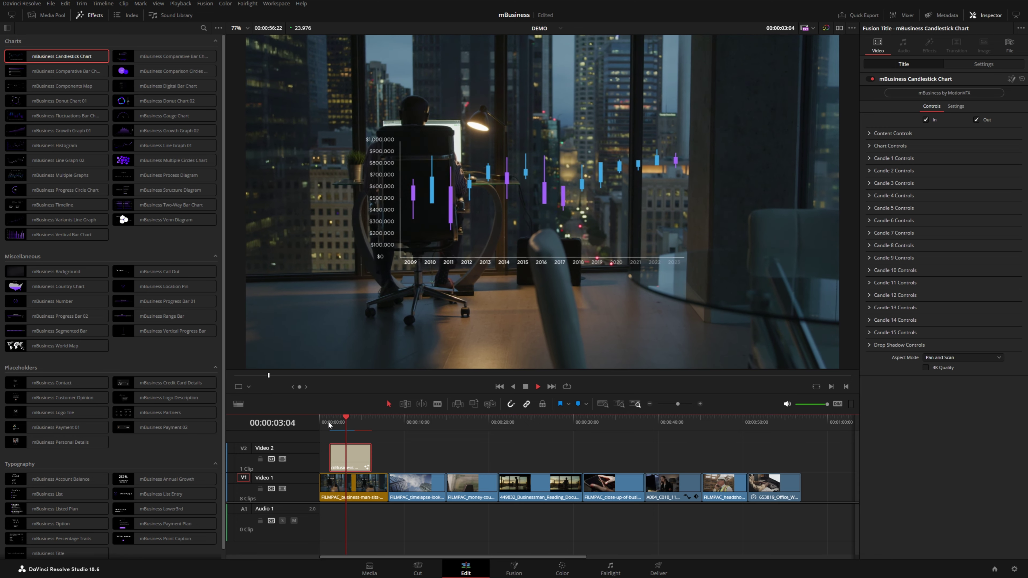
{"action": "key", "text": "space"}
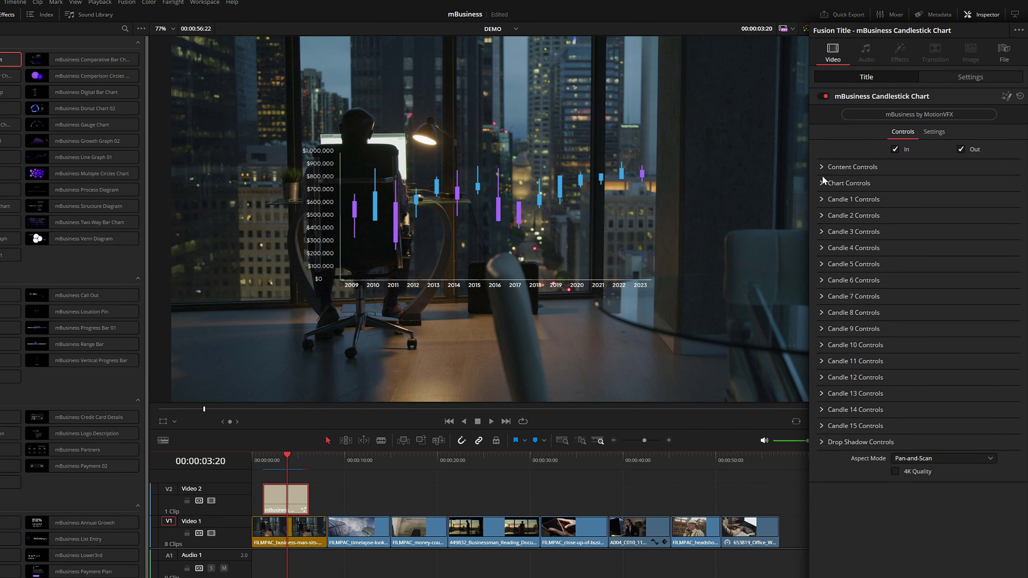
- Set the candlestick chart's content position to X 0.553 and Y 0.365
{"action": "left_click", "coordinate": [822, 167]}
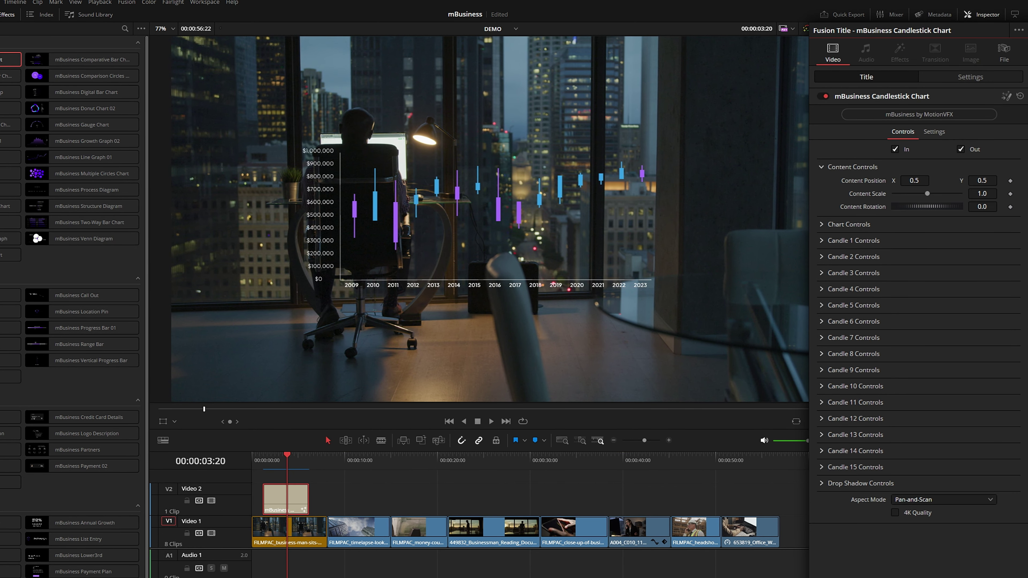
{"action": "left_click_drag", "start_coordinate": [913, 181], "coordinate": [935, 181]}
{"action": "left_click_drag", "start_coordinate": [981, 181], "coordinate": [927, 180]}
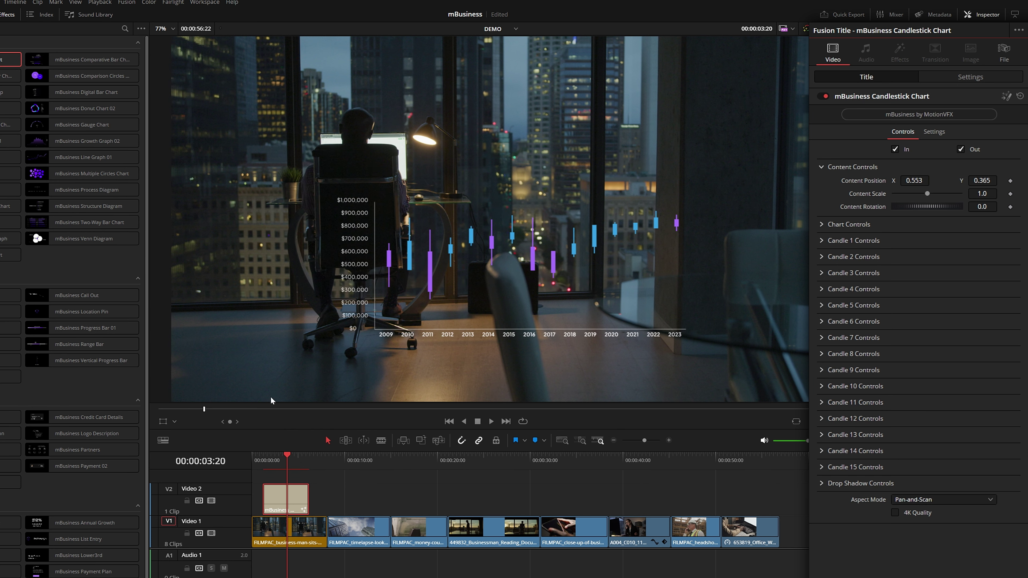
- Use the Fusion Overlay to move the chart to about X 0.57, Y 0.46 and enlarge it to about 1.18 scale, then hide the overlay
{"action": "left_click", "coordinate": [175, 421]}
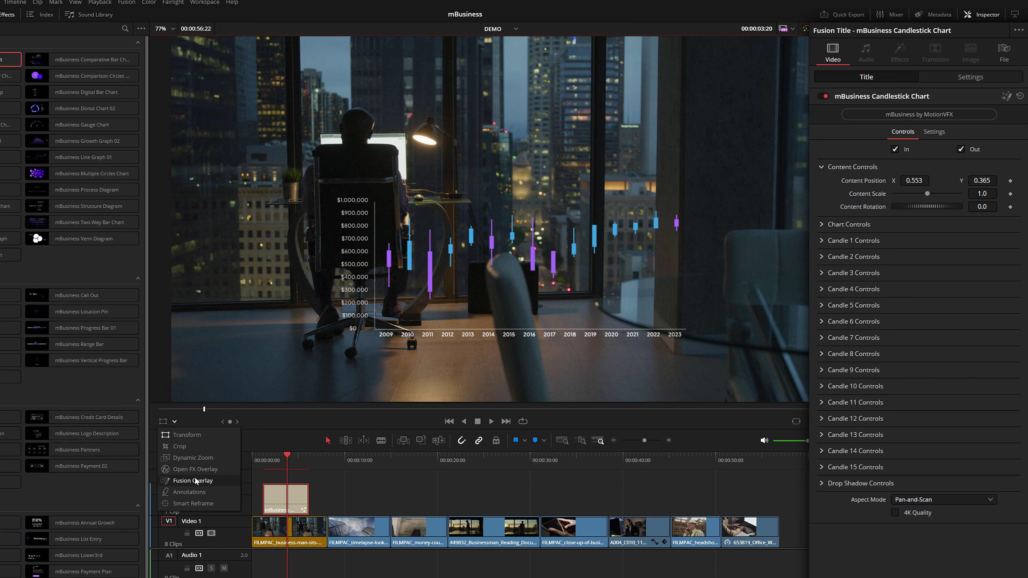
{"action": "left_click", "coordinate": [215, 480]}
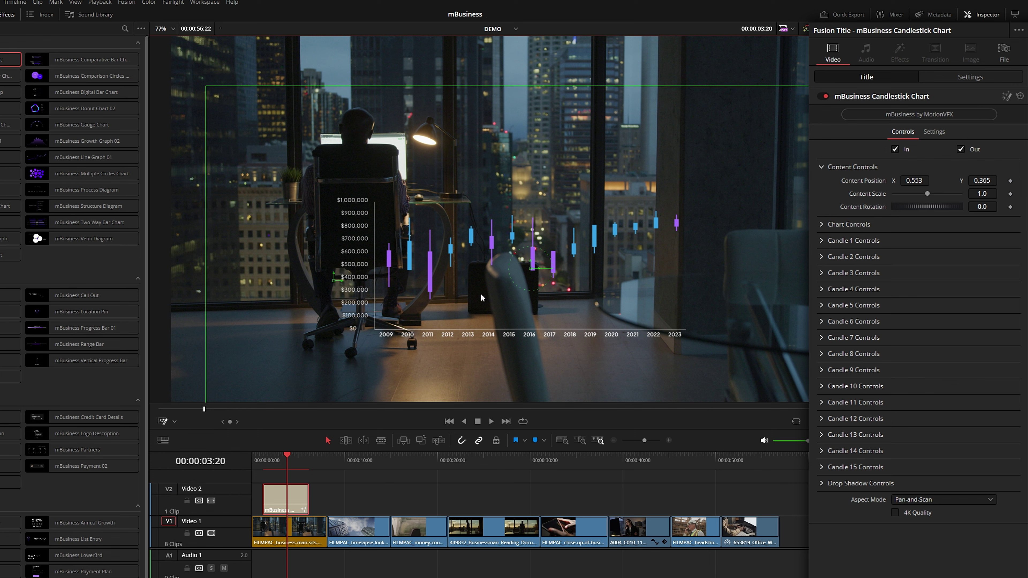
{"action": "left_click_drag", "start_coordinate": [531, 270], "coordinate": [554, 211]}
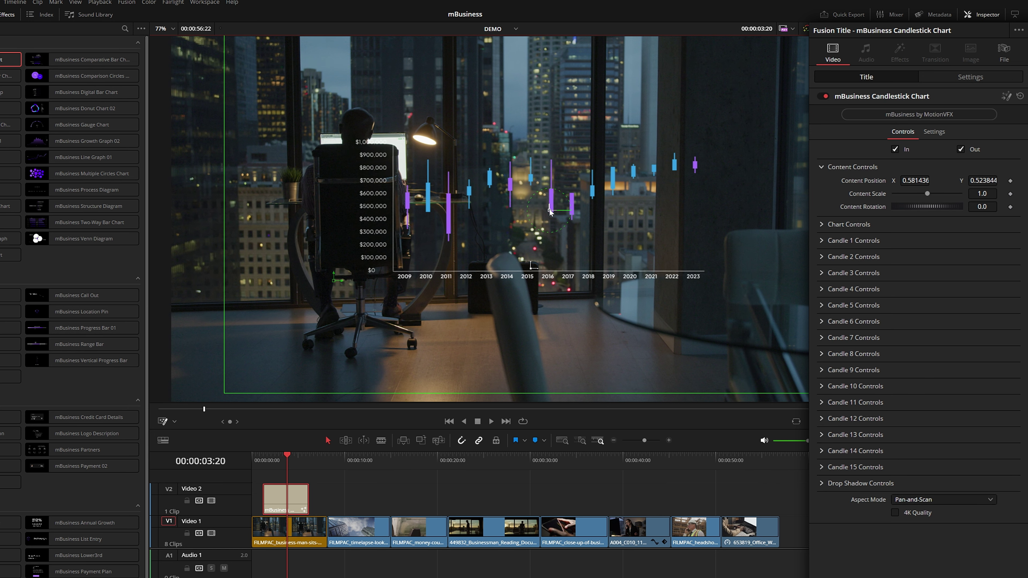
{"action": "left_click_drag", "start_coordinate": [224, 225], "coordinate": [166, 231]}
{"action": "left_click_drag", "start_coordinate": [549, 210], "coordinate": [542, 234]}
{"action": "key", "text": "shift+grave"}
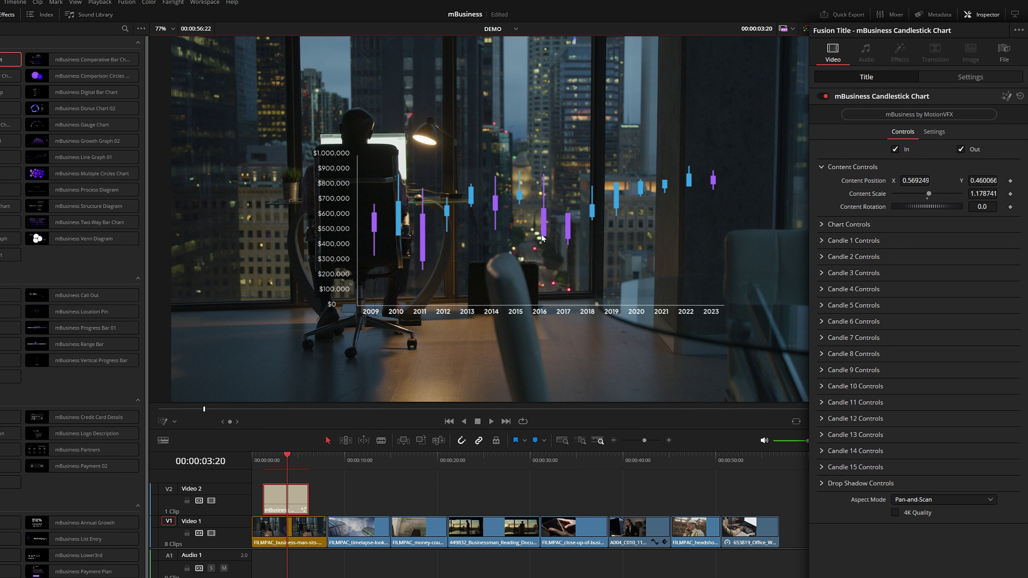
- Reduce the candlestick chart to 7 columns and set the columns spread to 0.0716
{"action": "left_click", "coordinate": [821, 167]}
{"action": "left_click", "coordinate": [820, 183]}
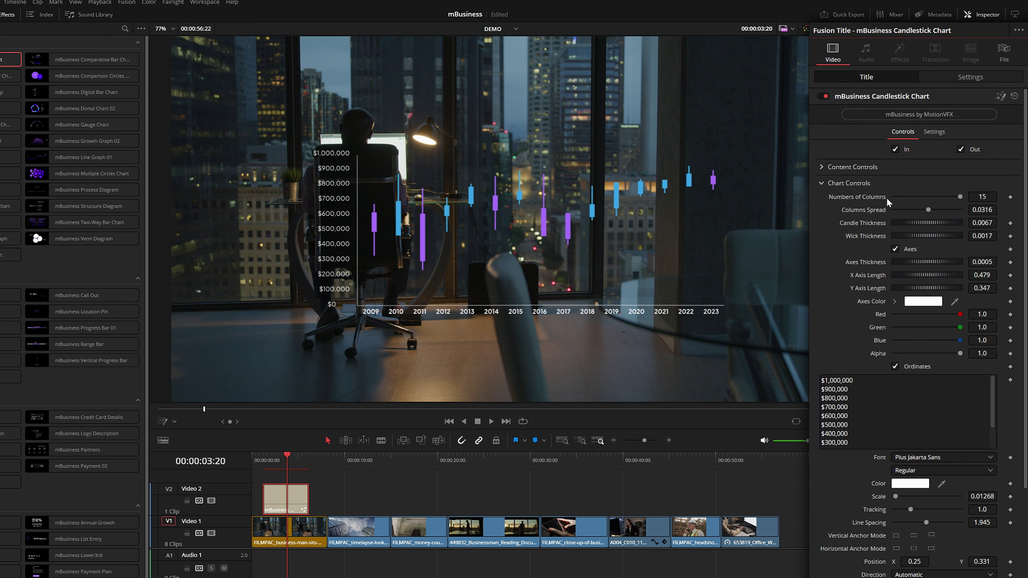
{"action": "mouse_move", "coordinate": [961, 196]}
{"action": "left_mouse_down"}
{"action": "mouse_move", "coordinate": [921, 195]}
{"action": "mouse_move", "coordinate": [929, 210]}
{"action": "left_mouse_up"}
{"action": "left_click_drag", "start_coordinate": [926, 274], "coordinate": [927, 275]}
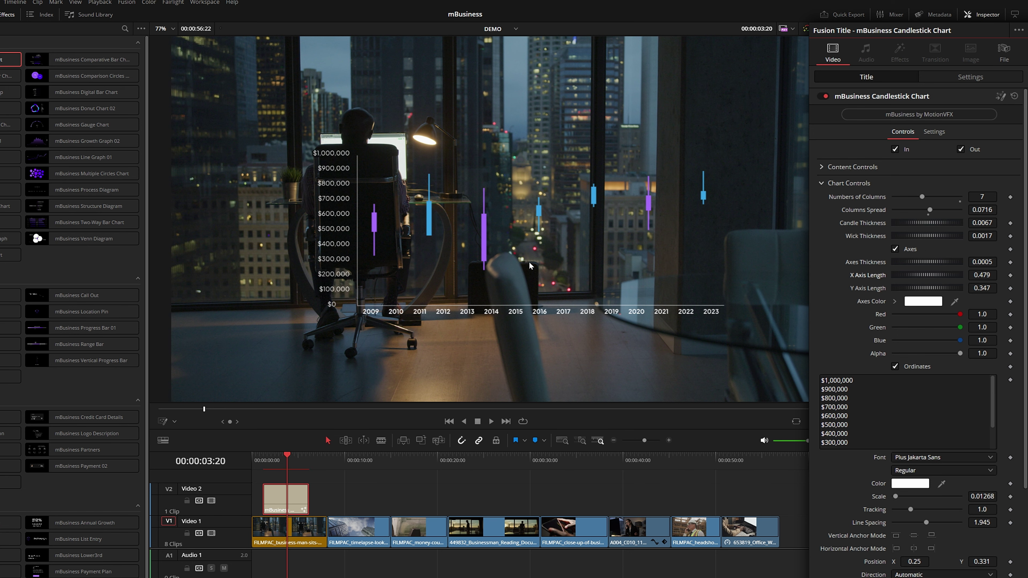
- Remove the years 2009 to 2016 from the chart's abscissa labels, keeping 2017 to 2023
{"action": "scroll", "coordinate": [825, 459], "scroll_direction": "down", "scroll_amount": 5}
{"action": "left_click_drag", "start_coordinate": [821, 466], "coordinate": [1001, 468]}
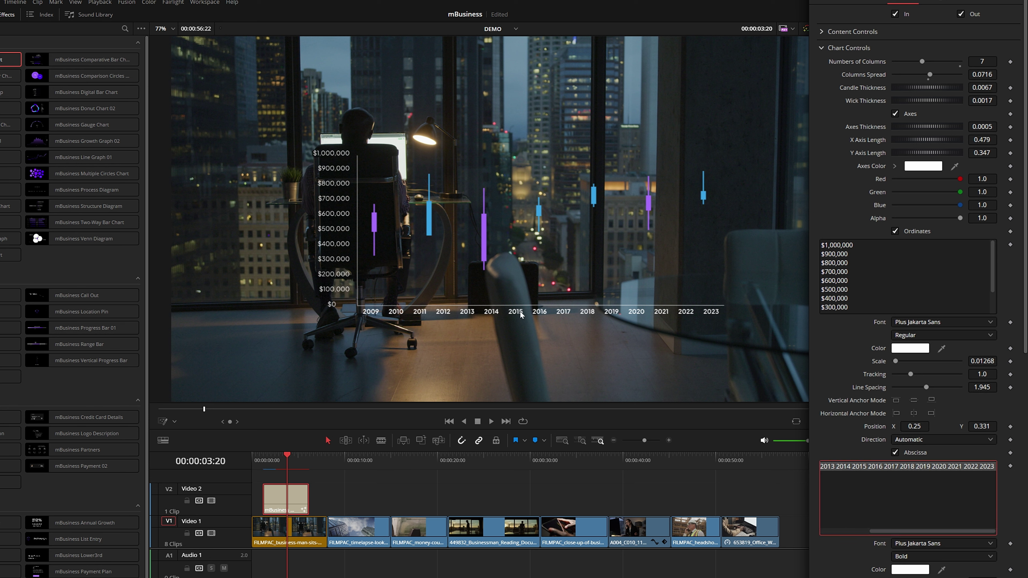
{"action": "key", "text": "Home"}
{"action": "key", "text": "ctrl+Delete"}
{"action": "key", "text": "ctrl+Delete"}
{"action": "key", "text": "ctrl+Delete"}
{"action": "key", "text": "ctrl+Delete"}
{"action": "key", "text": "ctrl+Delete"}
{"action": "key", "text": "ctrl+Delete"}
{"action": "key", "text": "ctrl+Delete"}
{"action": "key", "text": "ctrl+Delete"}
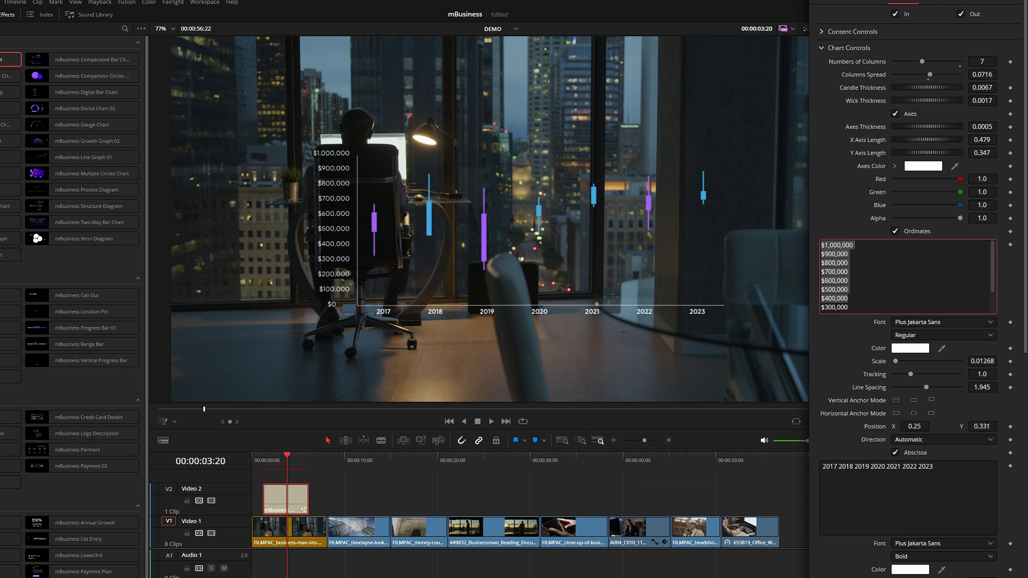
- Set the chart's candle thickness to 0.0076 and its wick thickness to 0.0016
{"action": "left_click", "coordinate": [848, 263]}
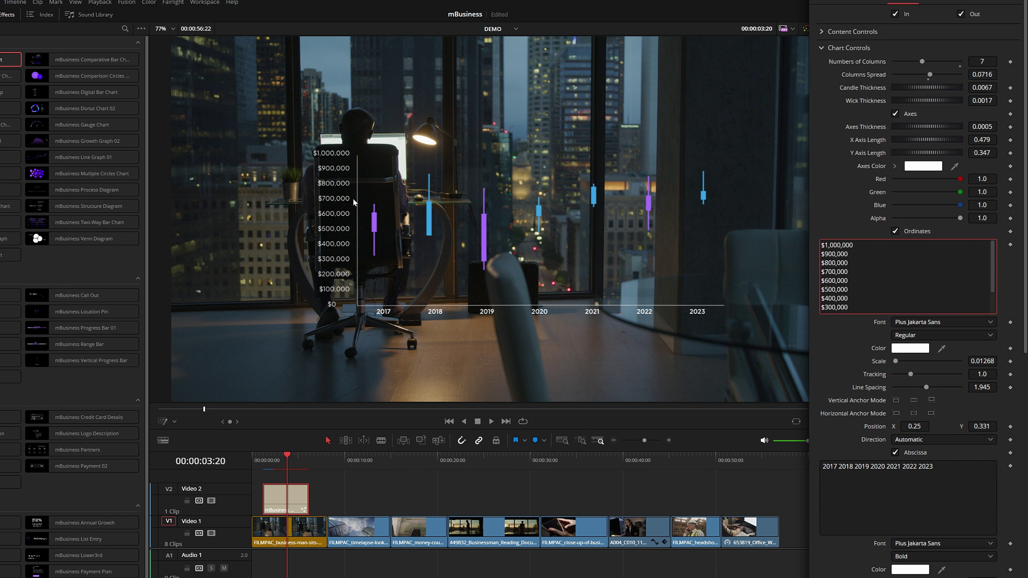
{"action": "left_click_drag", "start_coordinate": [927, 88], "coordinate": [984, 100]}
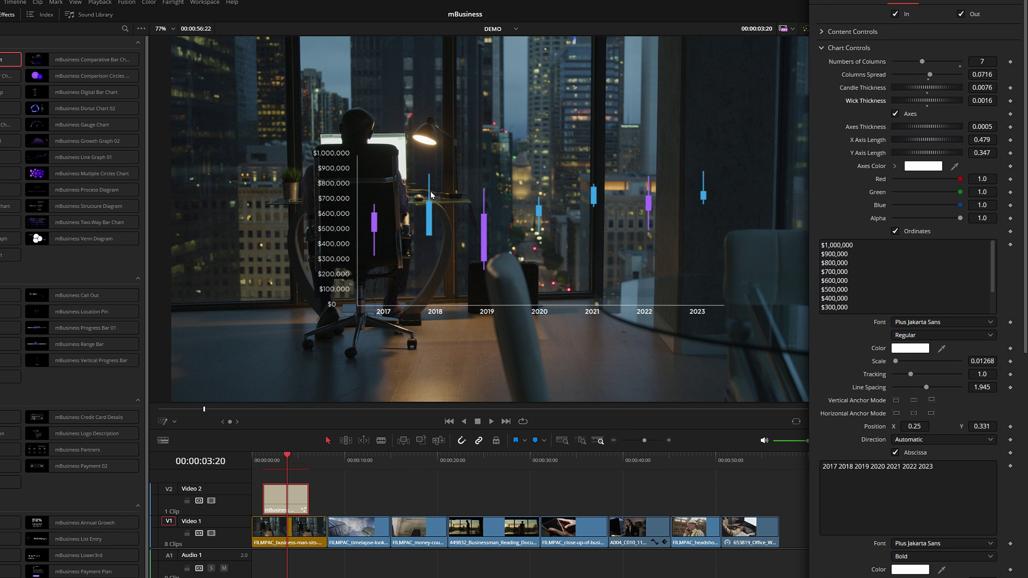
{"action": "left_click", "coordinate": [822, 48]}
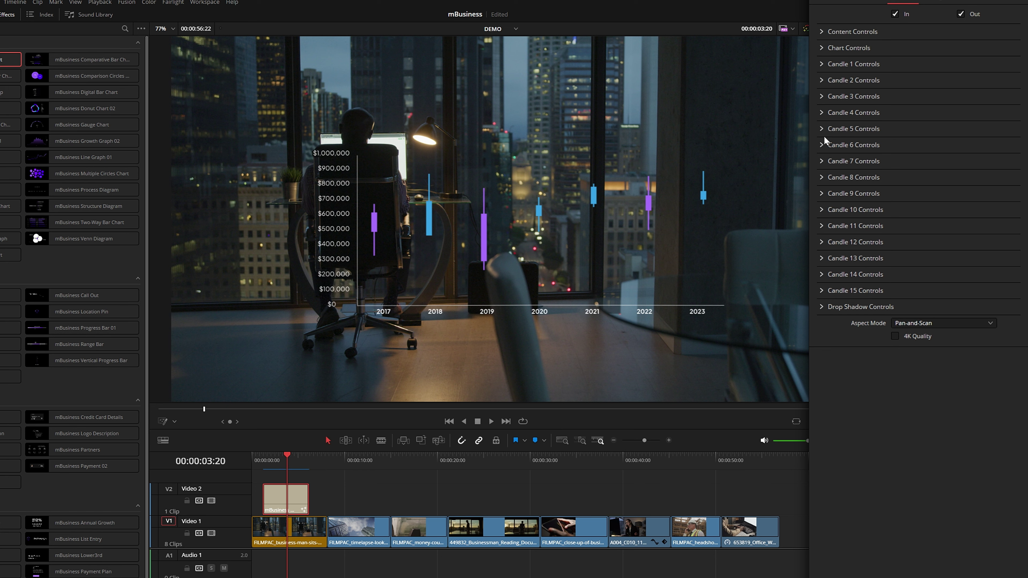
- Adjust the first candle's stick position and height, and expand its color settings
{"action": "left_click", "coordinate": [841, 64]}
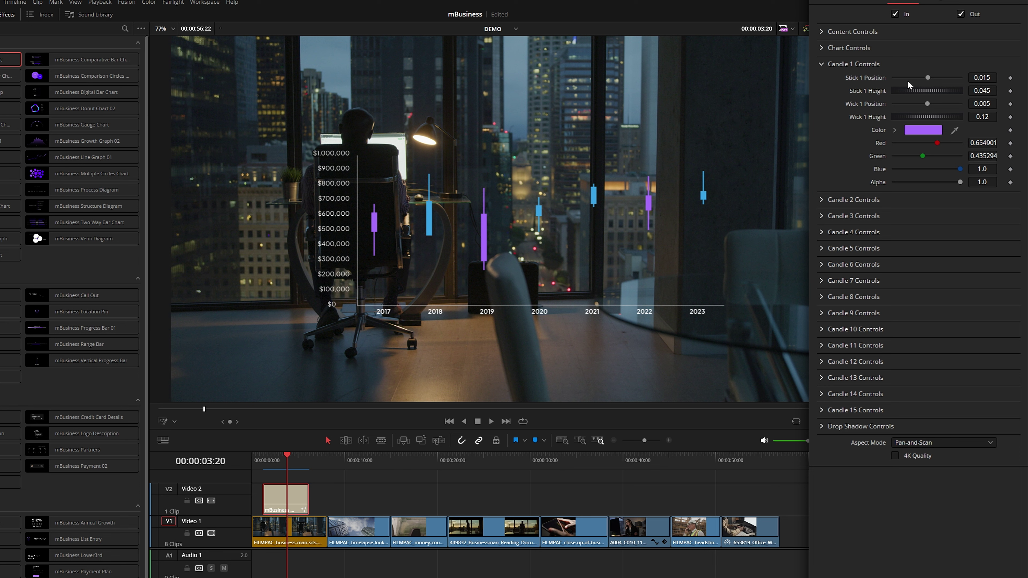
{"action": "left_click_drag", "start_coordinate": [927, 76], "coordinate": [1000, 117]}
{"action": "left_click_drag", "start_coordinate": [982, 90], "coordinate": [991, 91]}
{"action": "left_click_drag", "start_coordinate": [927, 77], "coordinate": [928, 77]}
{"action": "left_click", "coordinate": [894, 130]}
{"action": "left_click", "coordinate": [989, 179]}
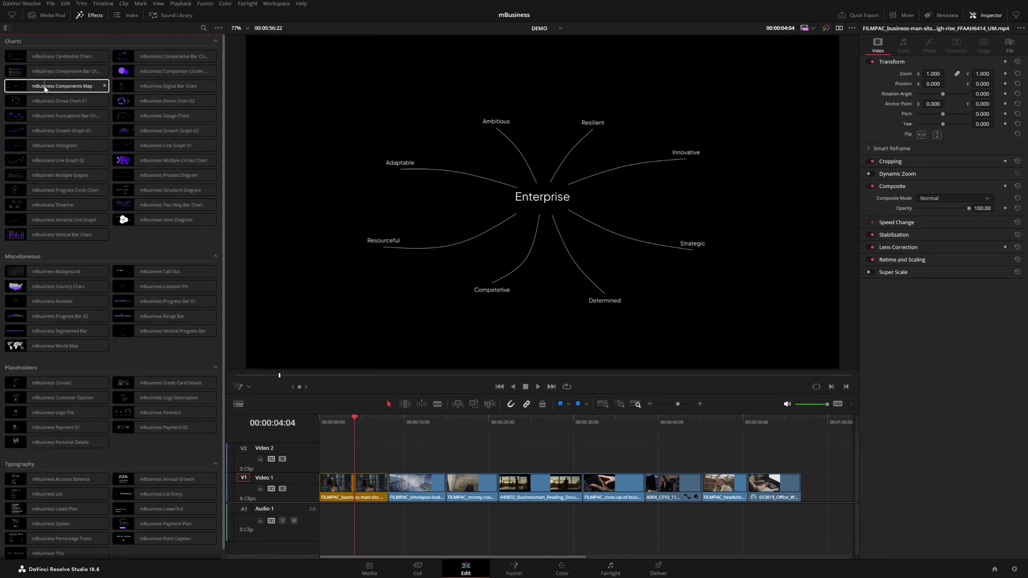
- Place the mBusiness Components Map title on the second video track above the first clip and return the playhead to the start
{"action": "left_click_drag", "start_coordinate": [49, 88], "coordinate": [352, 457]}
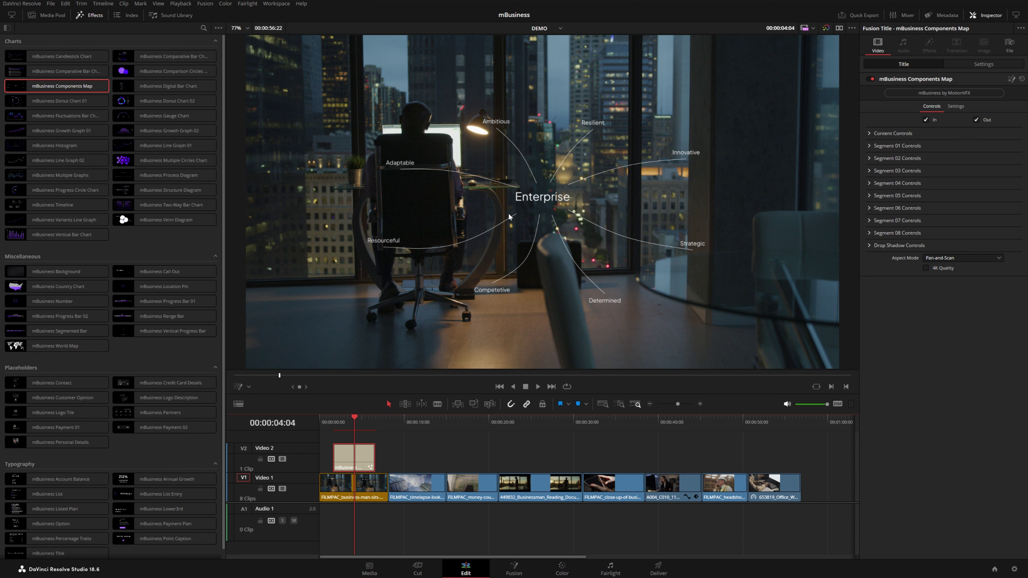
{"action": "key", "text": "Home"}
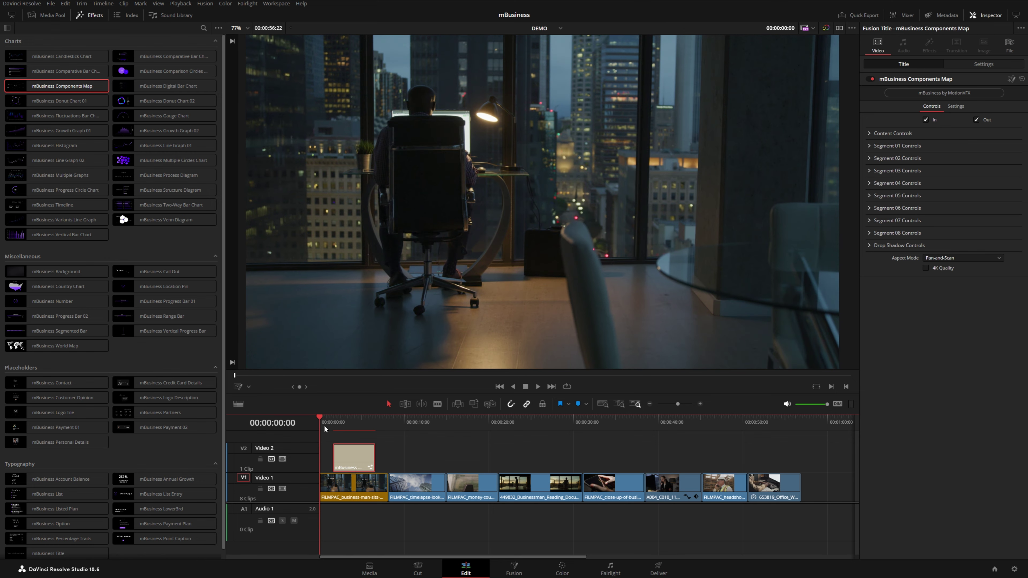
- Blur the first office clip with a radius of 1.59 and return to the edited timeline at 00:00:03:20
{"action": "key", "text": "shift+6"}
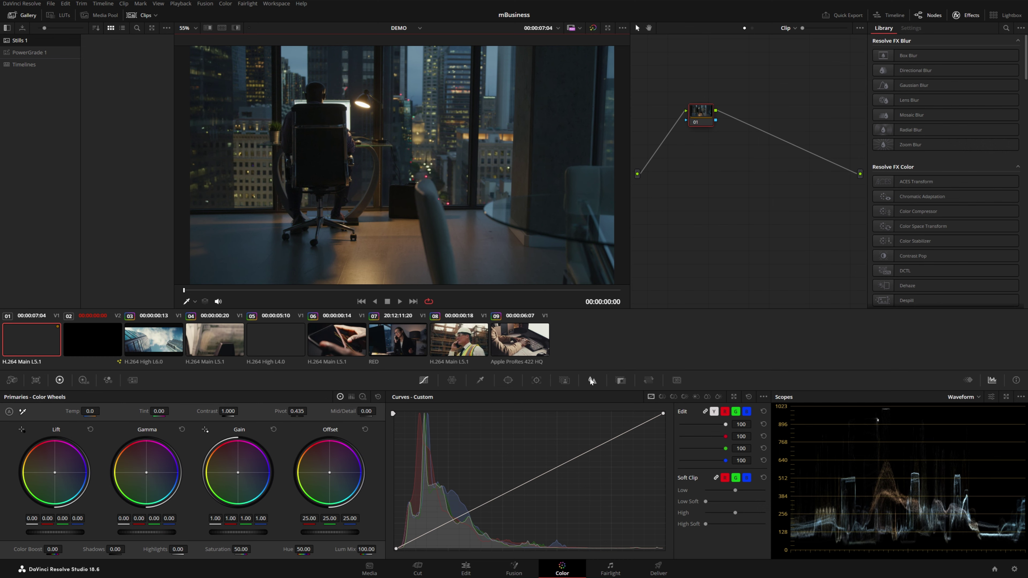
{"action": "left_click", "coordinate": [591, 381]}
{"action": "left_click_drag", "start_coordinate": [450, 467], "coordinate": [453, 354]}
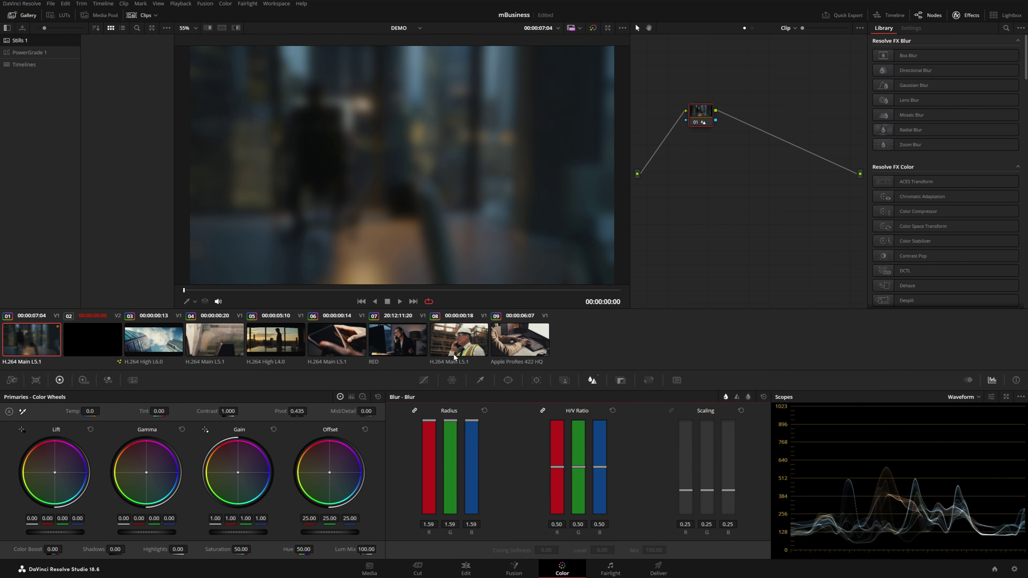
{"action": "key", "text": "shift+4"}
{"action": "left_click_drag", "start_coordinate": [338, 423], "coordinate": [351, 422]}
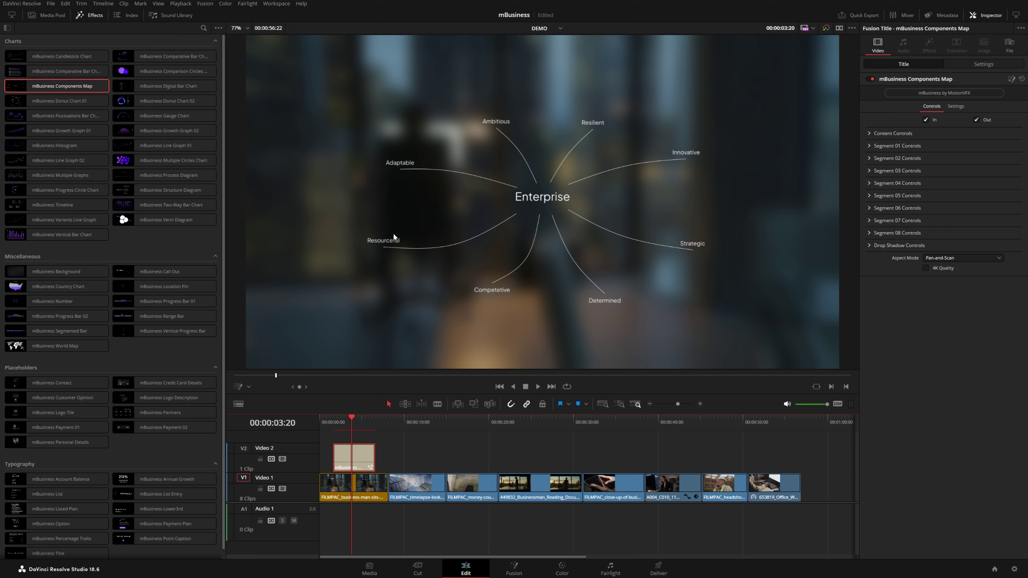
- Show the overlay handles, move the Ambitious and Adaptable branch ends outward and adjust the bend of the Adaptable line
{"action": "left_click", "coordinate": [239, 387]}
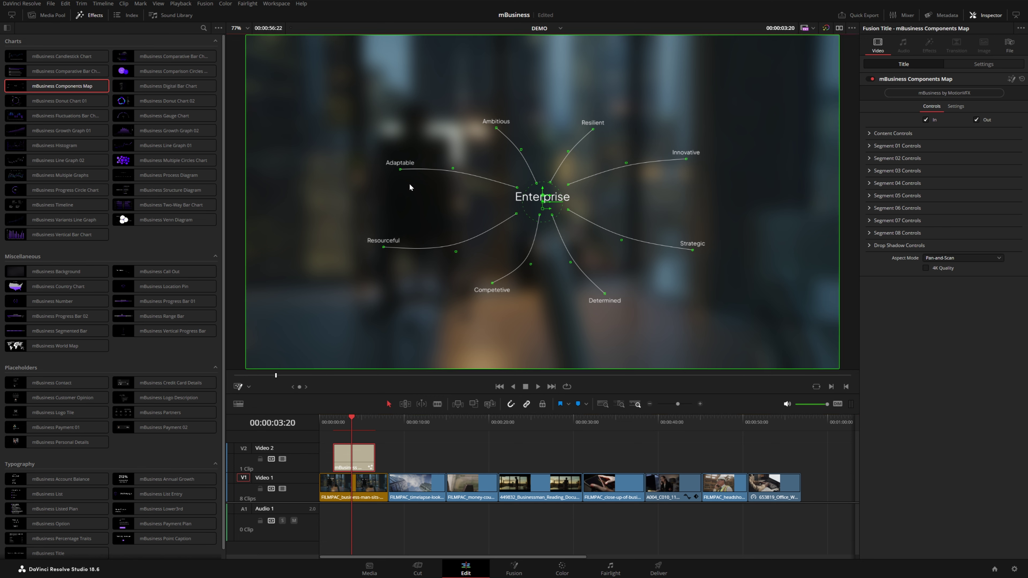
{"action": "left_click_drag", "start_coordinate": [497, 126], "coordinate": [469, 104]}
{"action": "left_click_drag", "start_coordinate": [402, 170], "coordinate": [381, 163]}
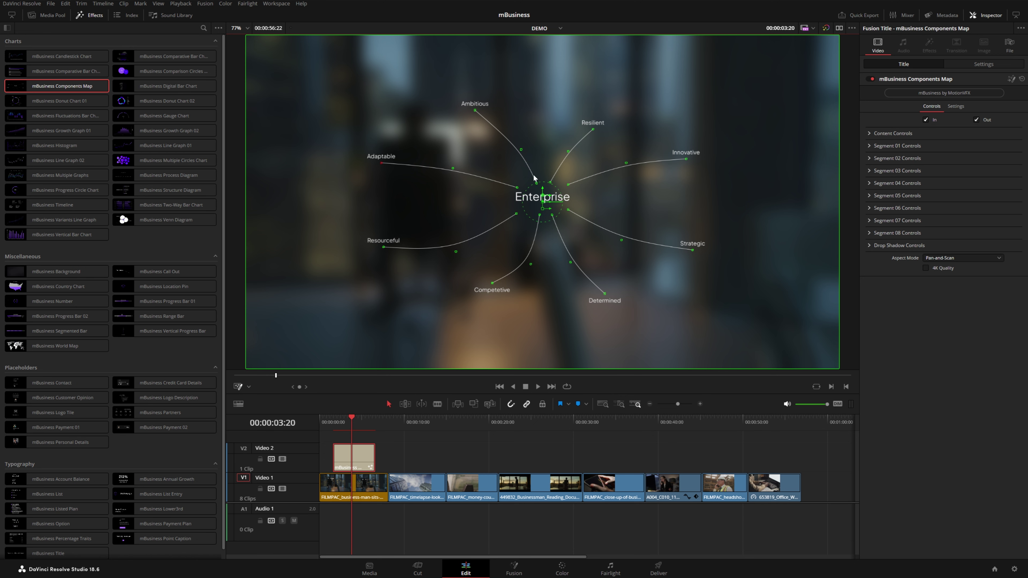
{"action": "mouse_move", "coordinate": [452, 168]}
{"action": "left_mouse_down"}
{"action": "mouse_move", "coordinate": [452, 150]}
{"action": "mouse_move", "coordinate": [450, 163]}
{"action": "left_mouse_up"}
- Flatten the bend of the Resourceful line and shift the Resourceful and Competetive branch ends outward
{"action": "left_click_drag", "start_coordinate": [456, 252], "coordinate": [453, 246]}
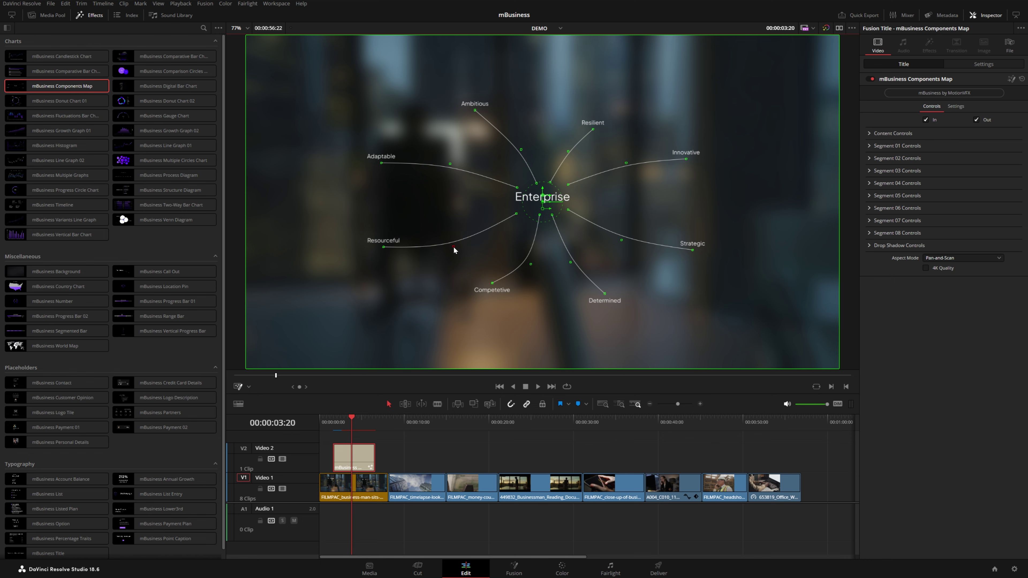
{"action": "left_click_drag", "start_coordinate": [383, 247], "coordinate": [372, 249]}
{"action": "left_click_drag", "start_coordinate": [492, 283], "coordinate": [472, 286]}
- Set the Ambitious segment's line thickness to 0.0015 and adjust the color of that line
{"action": "left_click", "coordinate": [869, 146]}
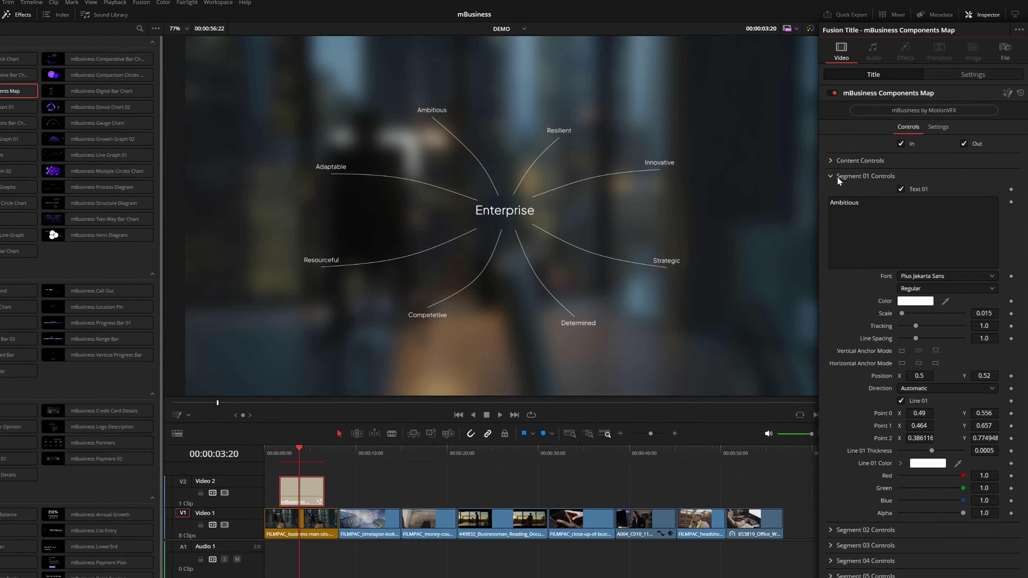
{"action": "left_click", "coordinate": [868, 218]}
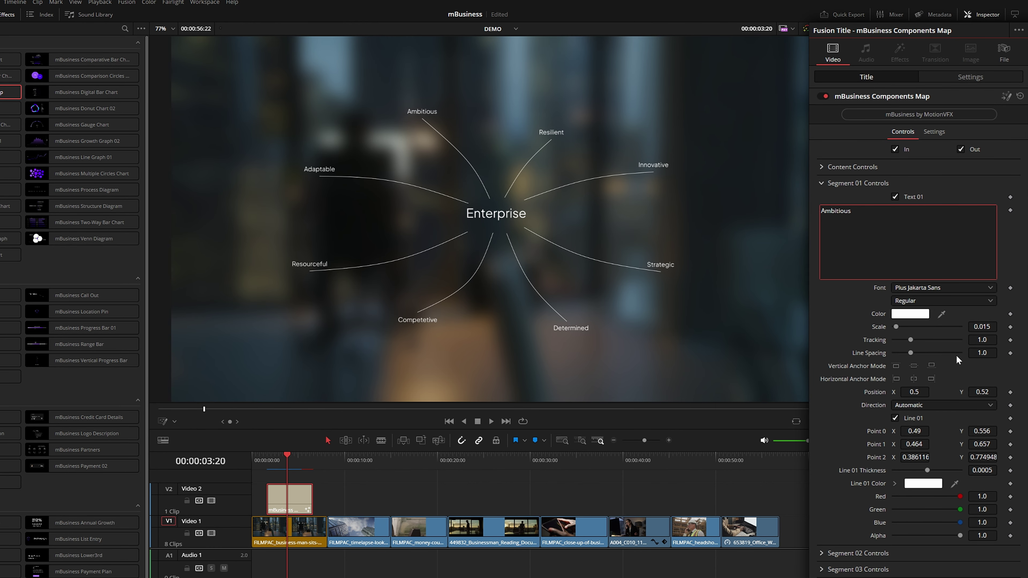
{"action": "scroll", "coordinate": [955, 437], "scroll_direction": "down", "scroll_amount": 3}
{"action": "left_click_drag", "start_coordinate": [927, 393], "coordinate": [993, 393]}
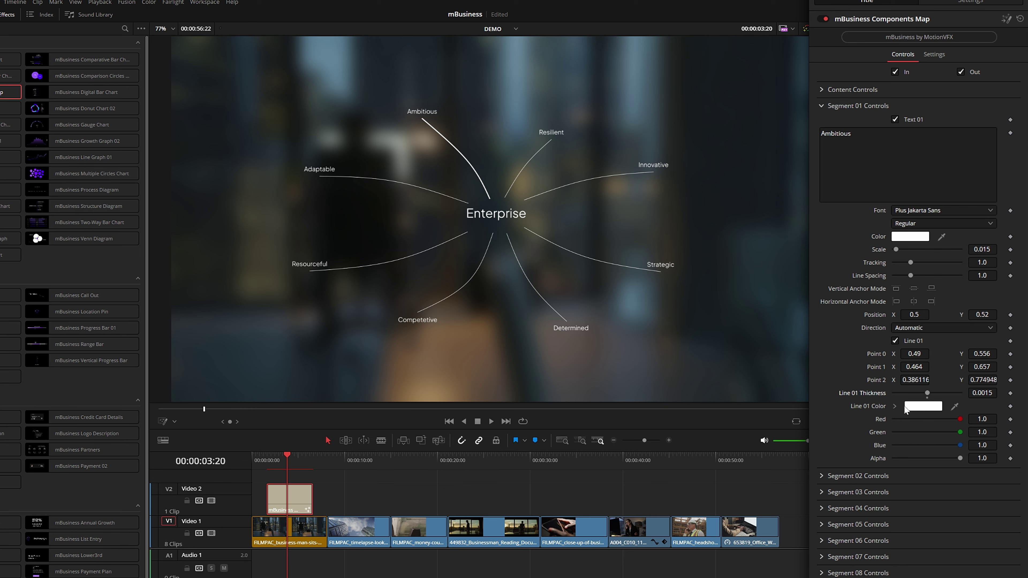
{"action": "left_click", "coordinate": [894, 406]}
{"action": "left_click_drag", "start_coordinate": [948, 431], "coordinate": [984, 428]}
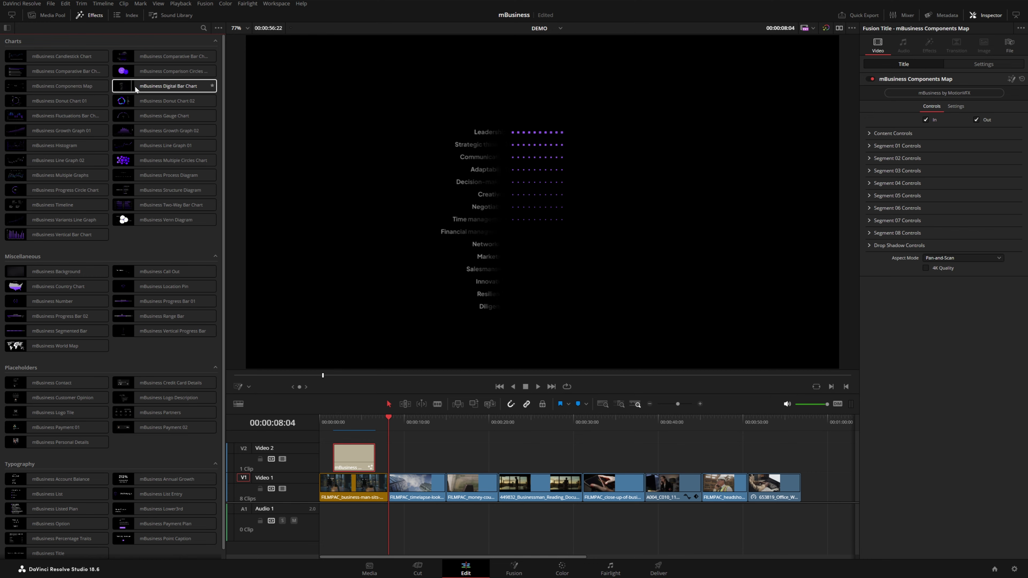
- Add the mBusiness Digital Bar Chart title above the timelapse building clip and set it to 8 segments with a 0.041 spread
{"action": "left_click_drag", "start_coordinate": [135, 85], "coordinate": [408, 422]}
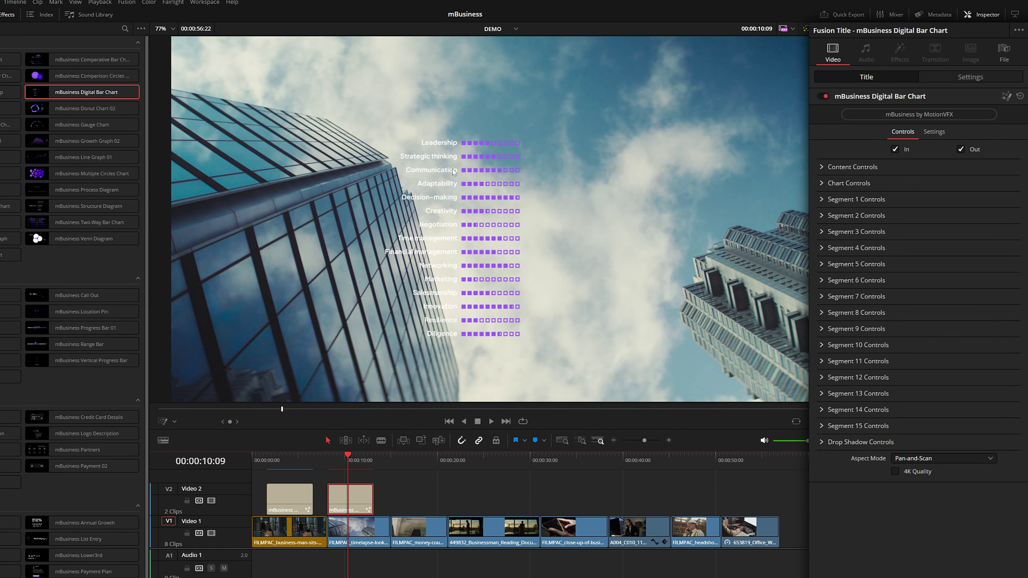
{"action": "left_click", "coordinate": [822, 182]}
{"action": "left_click", "coordinate": [915, 197]}
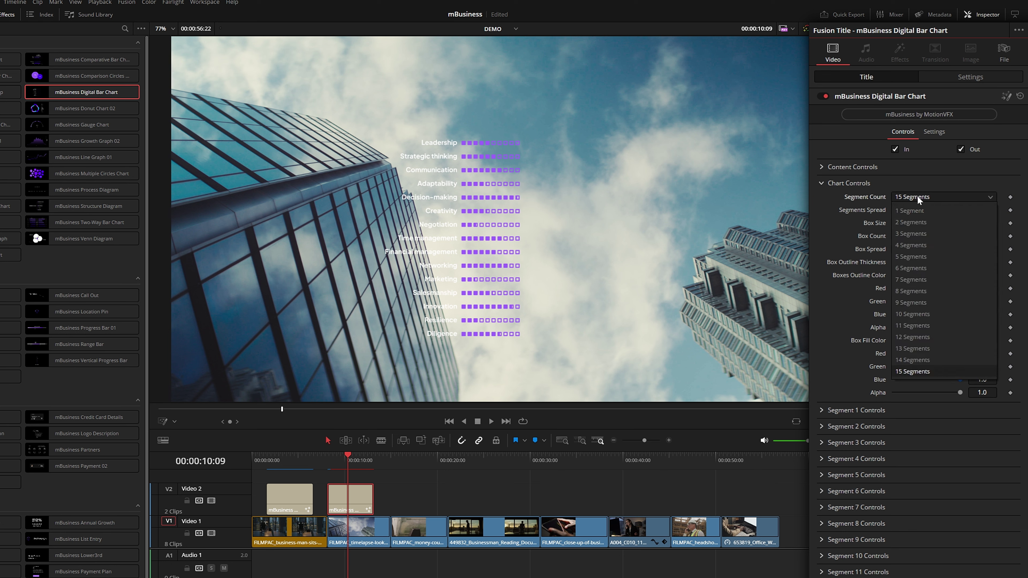
{"action": "left_click", "coordinate": [906, 292]}
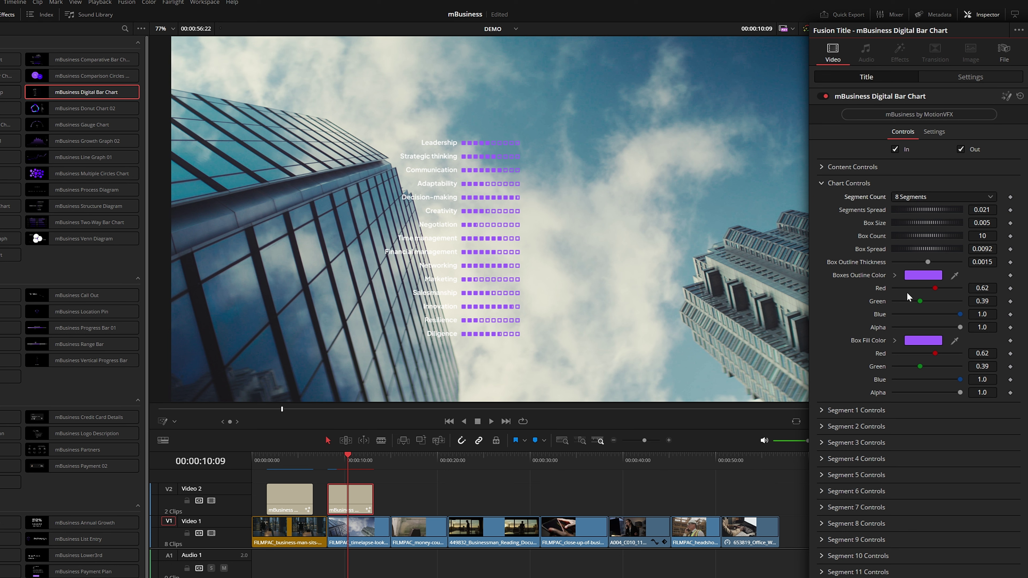
{"action": "left_click_drag", "start_coordinate": [955, 214], "coordinate": [987, 214]}
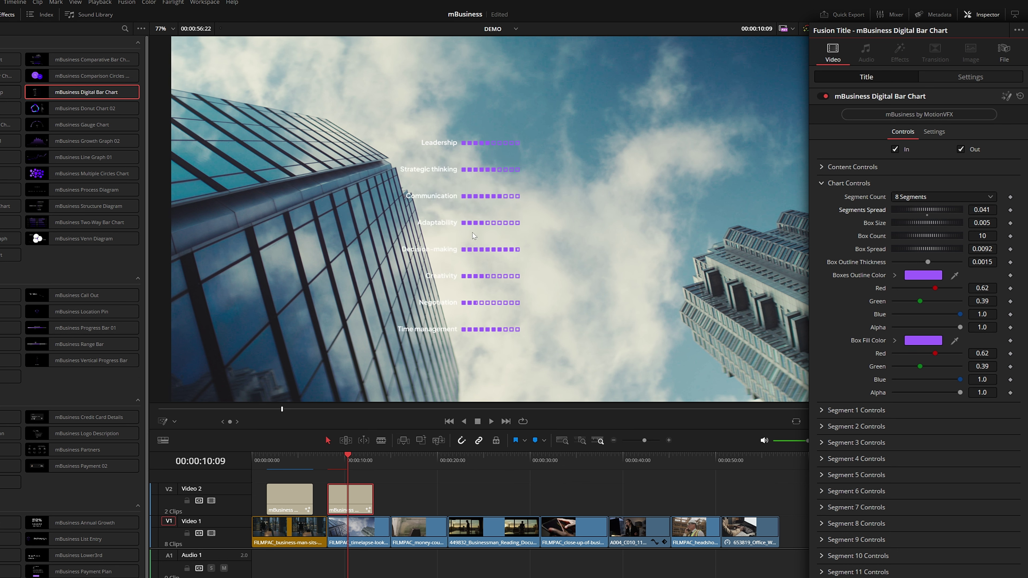
- Move the bar chart into the sky beside the left building and enlarge it, with the box count set to 5
{"action": "left_click", "coordinate": [491, 229]}
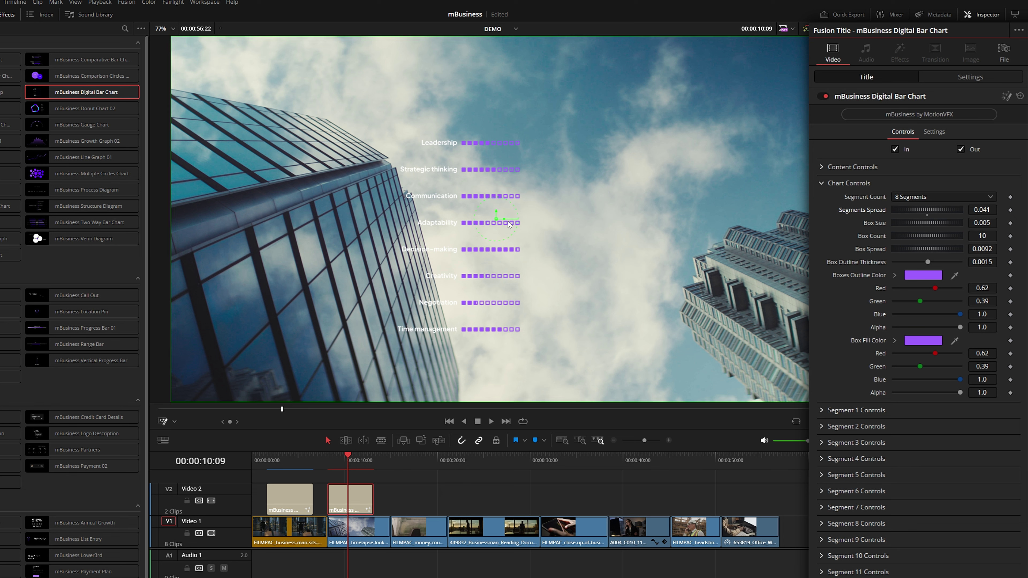
{"action": "left_click_drag", "start_coordinate": [500, 224], "coordinate": [655, 175]}
{"action": "left_click", "coordinate": [982, 236]}
{"action": "left_click_drag", "start_coordinate": [940, 237], "coordinate": [907, 235]}
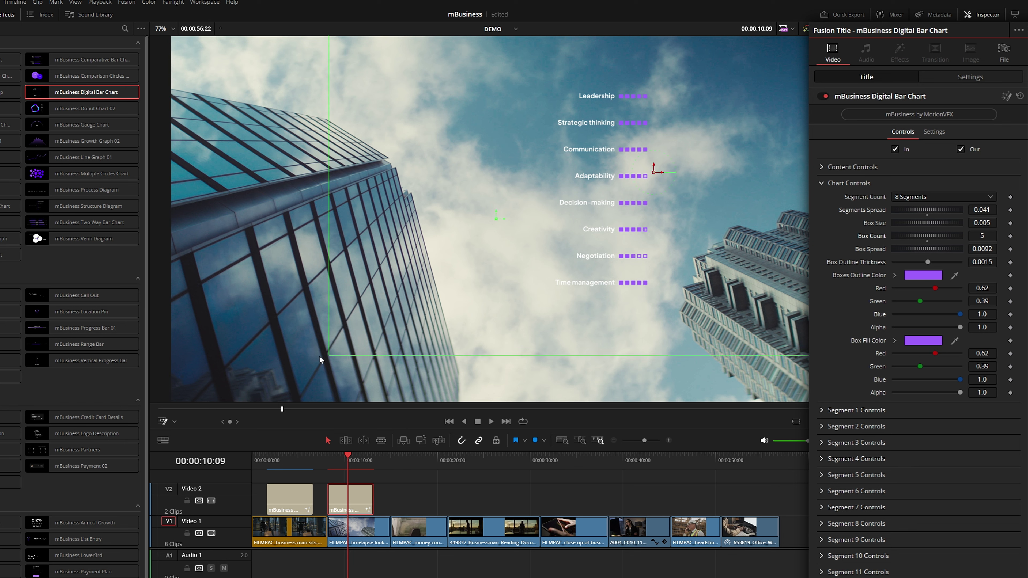
{"action": "left_click_drag", "start_coordinate": [327, 356], "coordinate": [232, 412]}
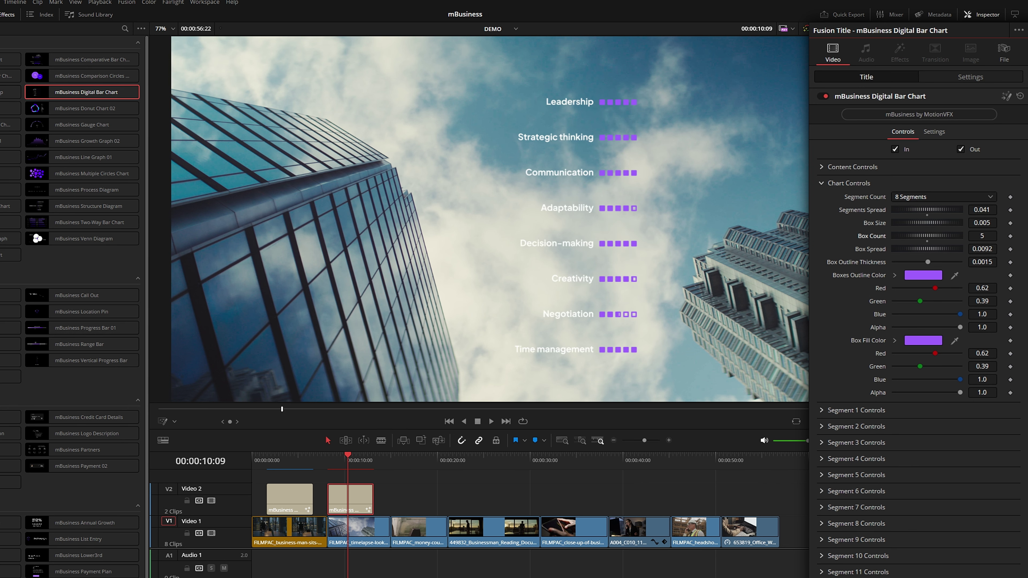
- Restyle the chart boxes with a spread of 0.0152, white outlines of thickness 0.001 and a red fill
{"action": "left_click_drag", "start_coordinate": [982, 249], "coordinate": [1006, 249]}
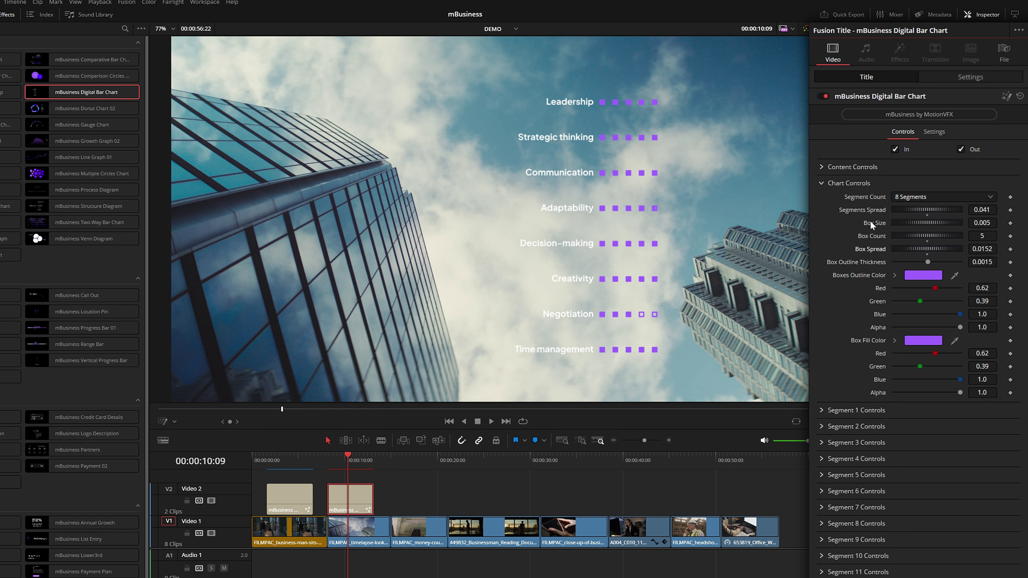
{"action": "left_click", "coordinate": [916, 277]}
{"action": "left_click", "coordinate": [985, 294]}
{"action": "left_click_drag", "start_coordinate": [986, 295], "coordinate": [886, 281]}
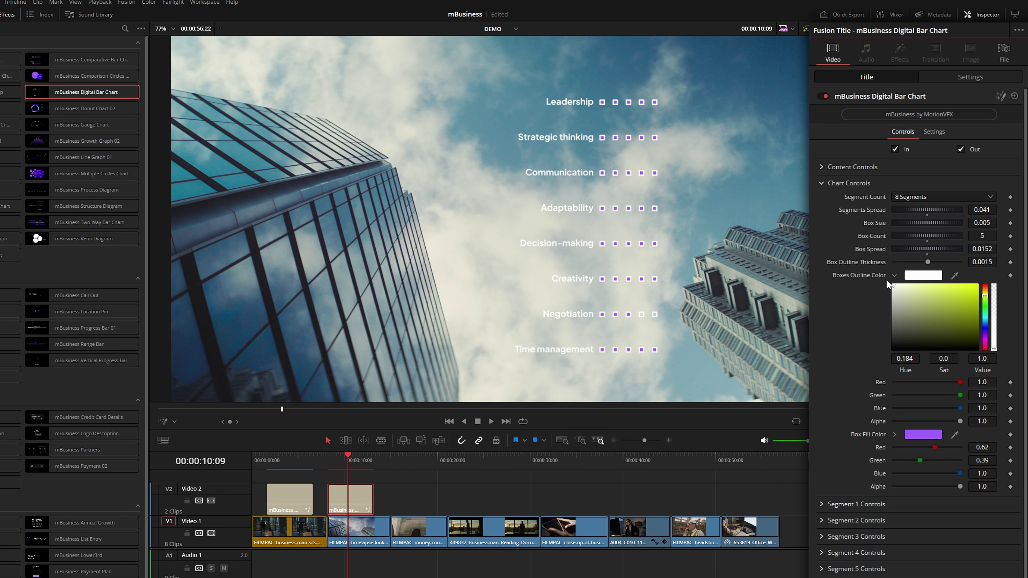
{"action": "left_click_drag", "start_coordinate": [981, 262], "coordinate": [978, 262]}
{"action": "left_click", "coordinate": [894, 434]}
{"action": "left_click_drag", "start_coordinate": [985, 453], "coordinate": [988, 436]}
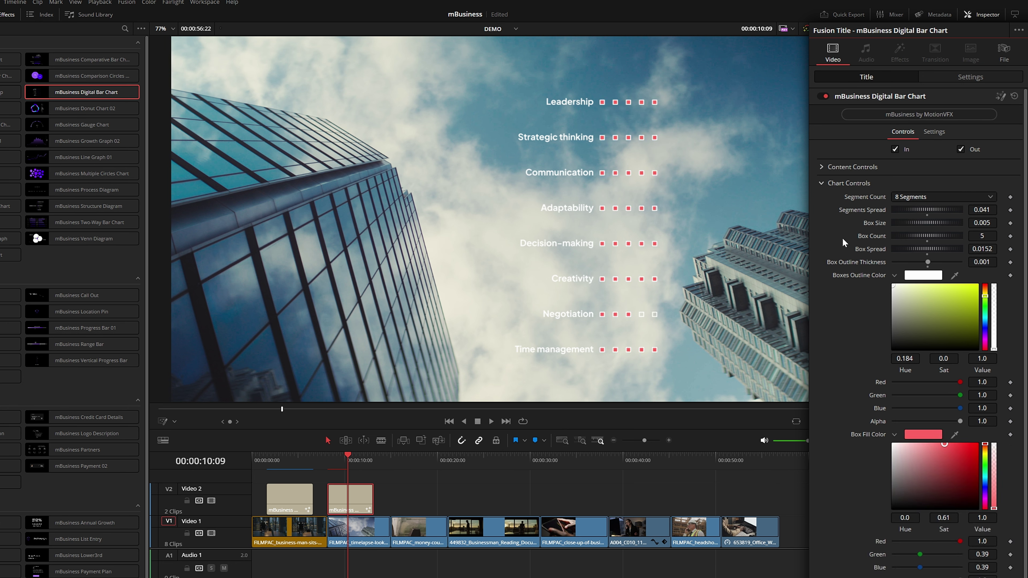
- Set the Segment 1 value to 3.33 and select its Leadership label text
{"action": "left_click", "coordinate": [822, 183]}
{"action": "left_click", "coordinate": [821, 200]}
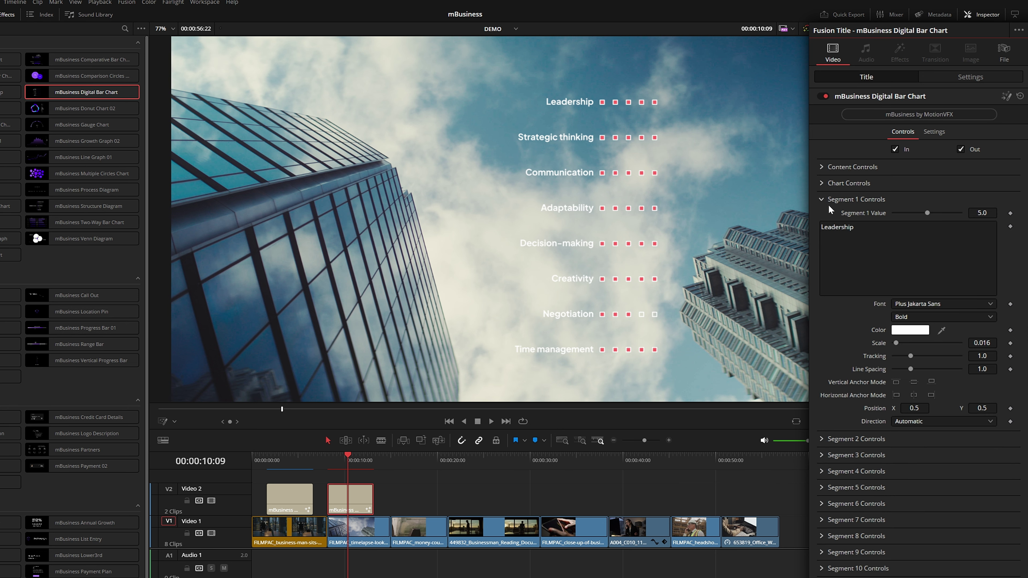
{"action": "left_click_drag", "start_coordinate": [982, 213], "coordinate": [970, 213]}
{"action": "left_click_drag", "start_coordinate": [855, 228], "coordinate": [820, 227]}
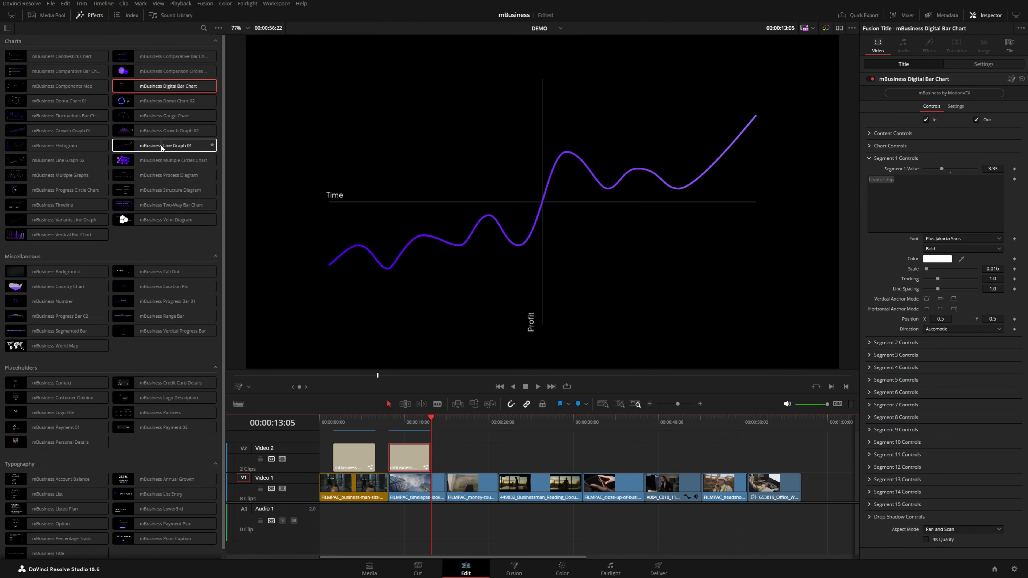
- Add the mBusiness Line Graph 01 title above the money clip and select it with the playhead at 00:00:17:20
{"action": "left_click_drag", "start_coordinate": [151, 145], "coordinate": [449, 457]}
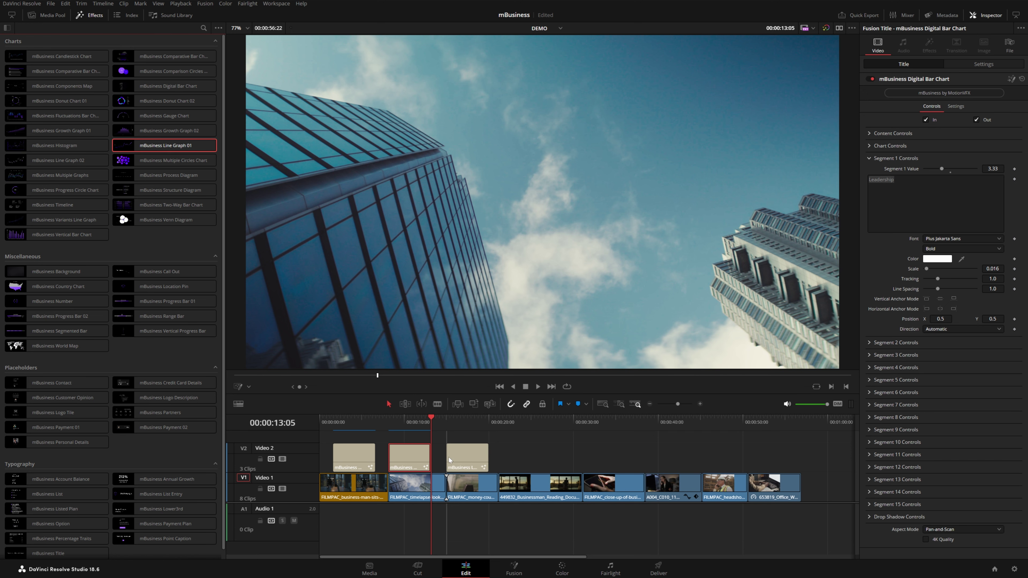
{"action": "left_click", "coordinate": [469, 417]}
{"action": "left_click", "coordinate": [469, 452]}
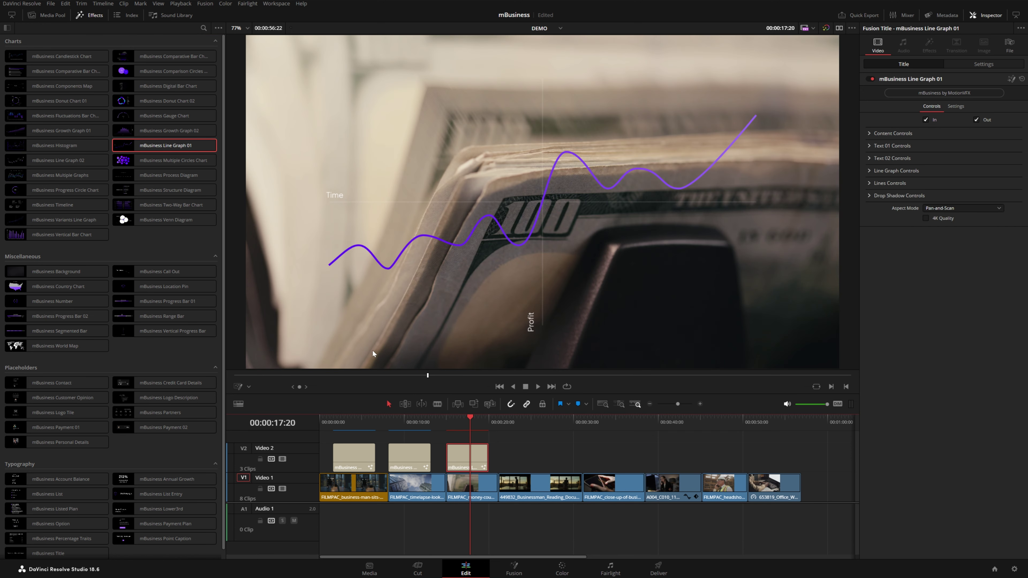
- Show the overlay handles, reshape the first half of the graph line by moving its points and play the title from its start
{"action": "left_click", "coordinate": [238, 387]}
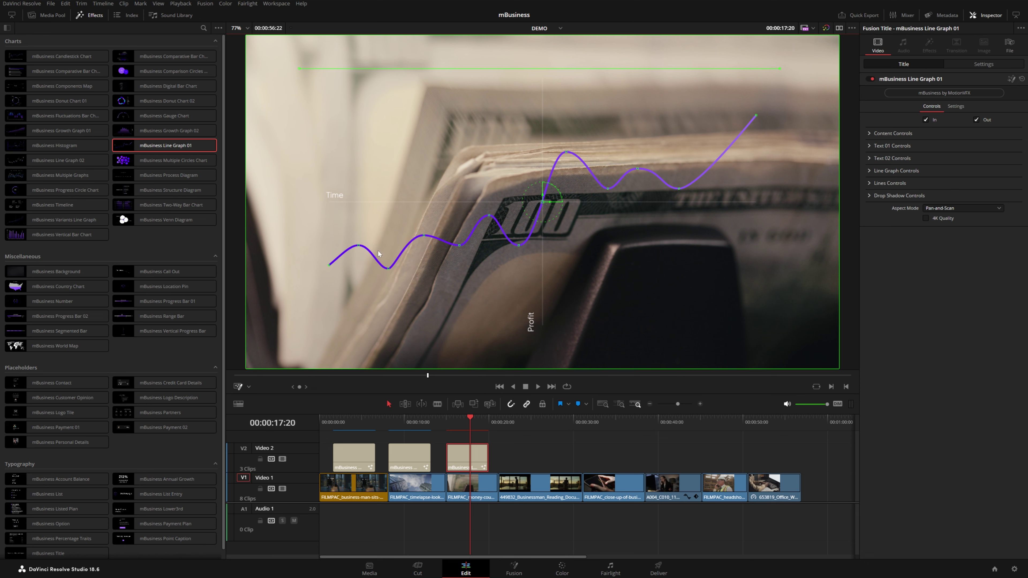
{"action": "left_click_drag", "start_coordinate": [363, 243], "coordinate": [359, 242]}
{"action": "left_click_drag", "start_coordinate": [423, 235], "coordinate": [459, 236]}
{"action": "left_click_drag", "start_coordinate": [489, 215], "coordinate": [488, 247]}
{"action": "left_click", "coordinate": [447, 420]}
{"action": "key", "text": "space"}
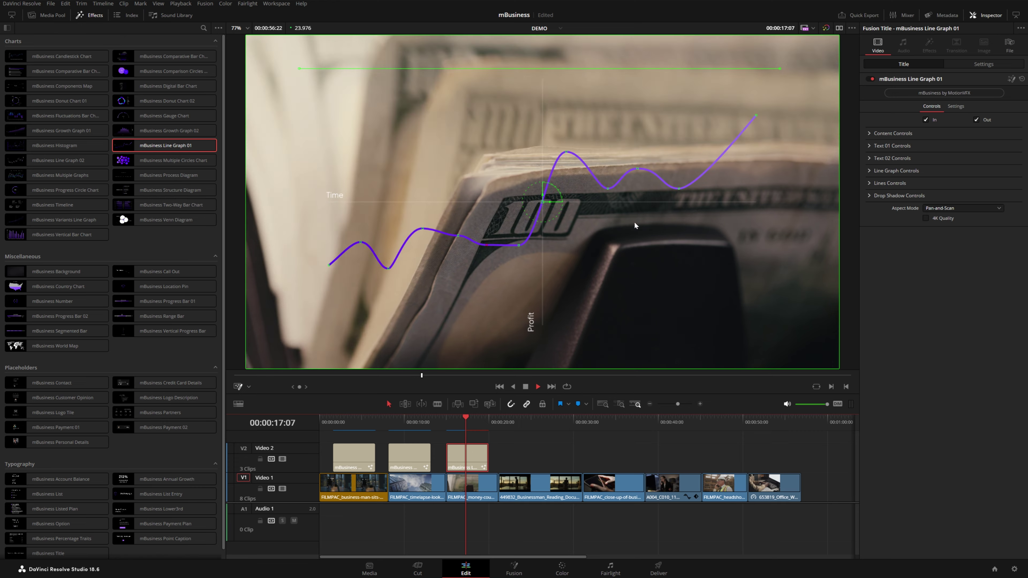
- Make the start of the line graph's gradient green, select the gradient's end stop and play the title from 00:00:15:00
{"action": "left_click", "coordinate": [867, 172]}
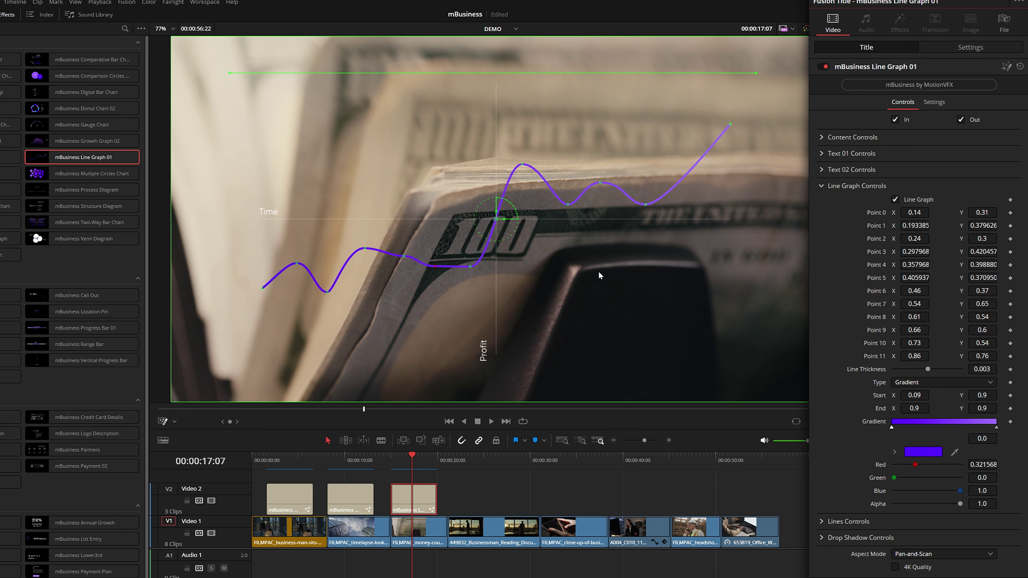
{"action": "left_click", "coordinate": [894, 451]}
{"action": "left_click_drag", "start_coordinate": [985, 495], "coordinate": [988, 484]}
{"action": "left_click", "coordinate": [995, 427]}
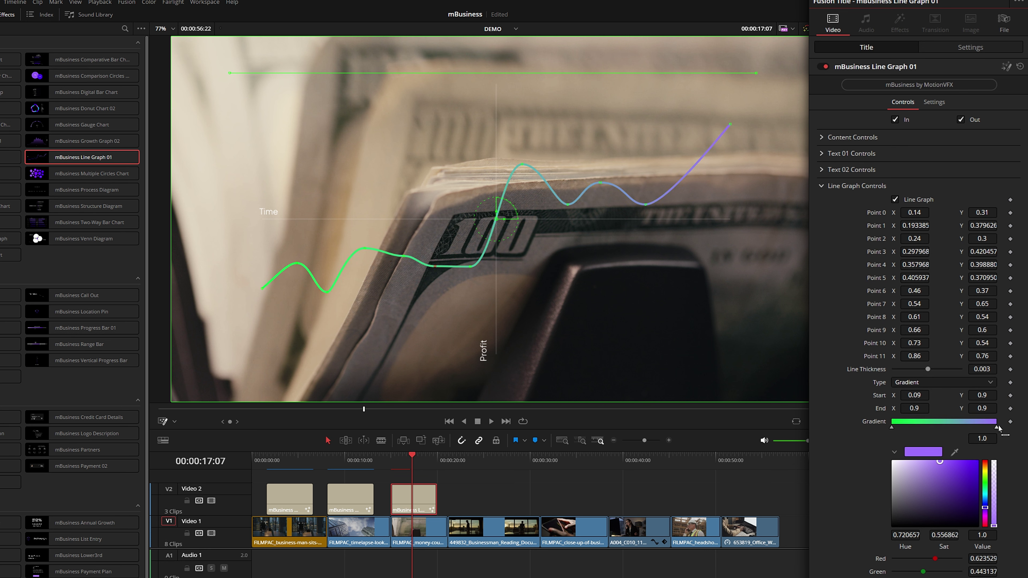
{"action": "left_click", "coordinate": [391, 456]}
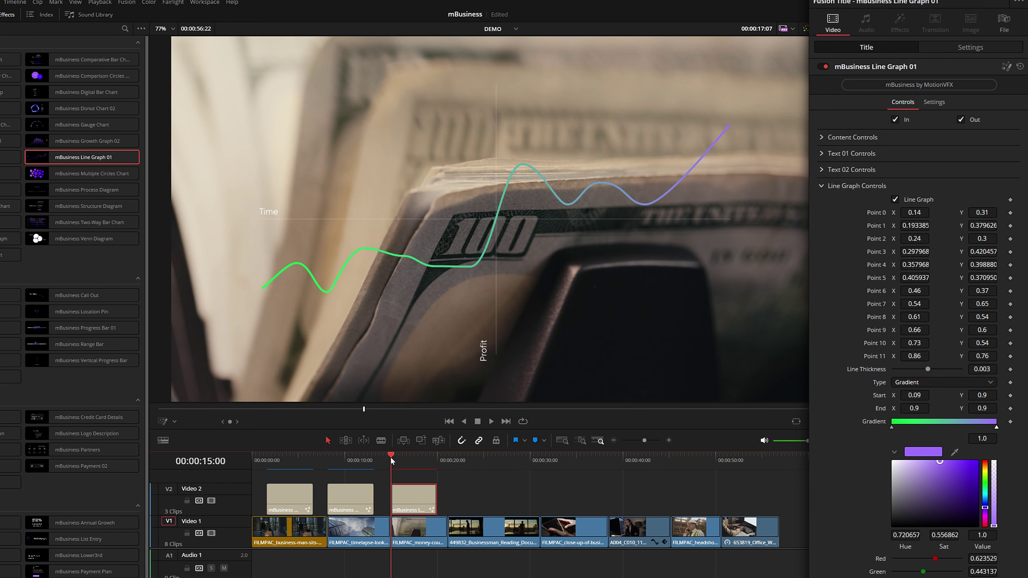
{"action": "key", "text": "space"}
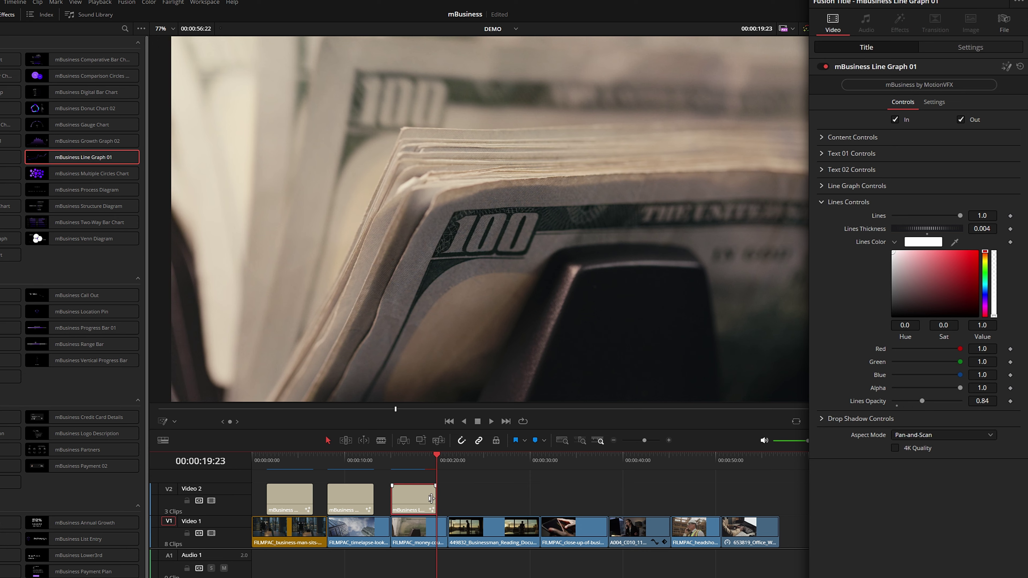
- Extend the line graph title to the end of the businessman clip and preview its opening and closing animations
{"action": "left_click_drag", "start_coordinate": [431, 498], "coordinate": [539, 503]}
{"action": "left_click", "coordinate": [389, 464]}
{"action": "key", "text": "space"}
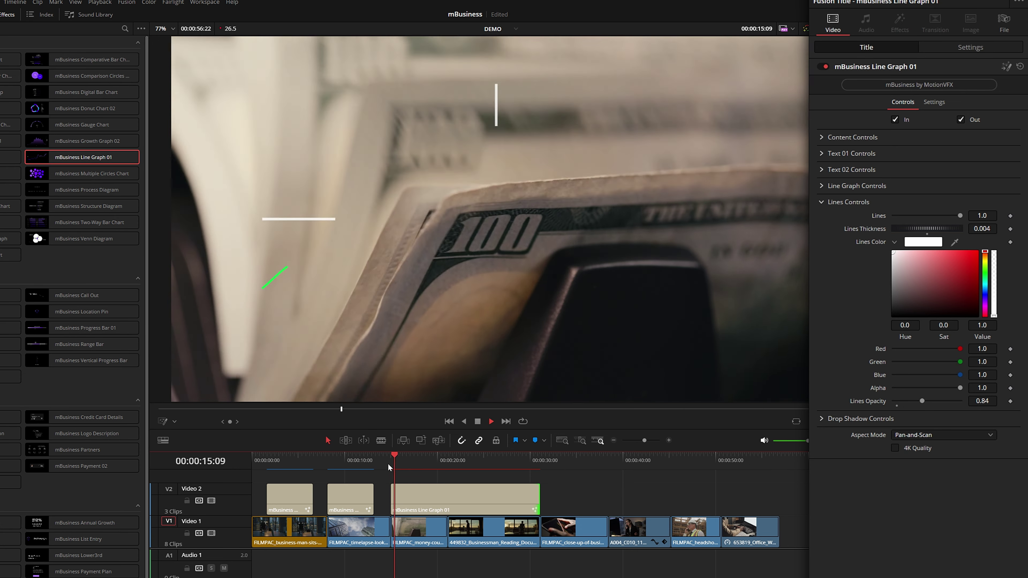
{"action": "left_click_drag", "start_coordinate": [428, 466], "coordinate": [506, 466]}
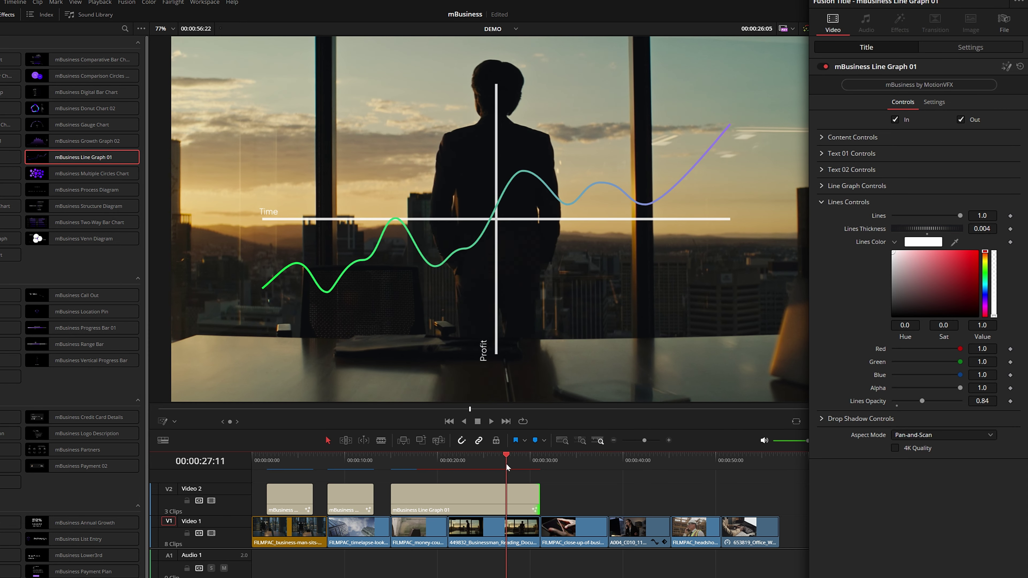
{"action": "key", "text": "space"}
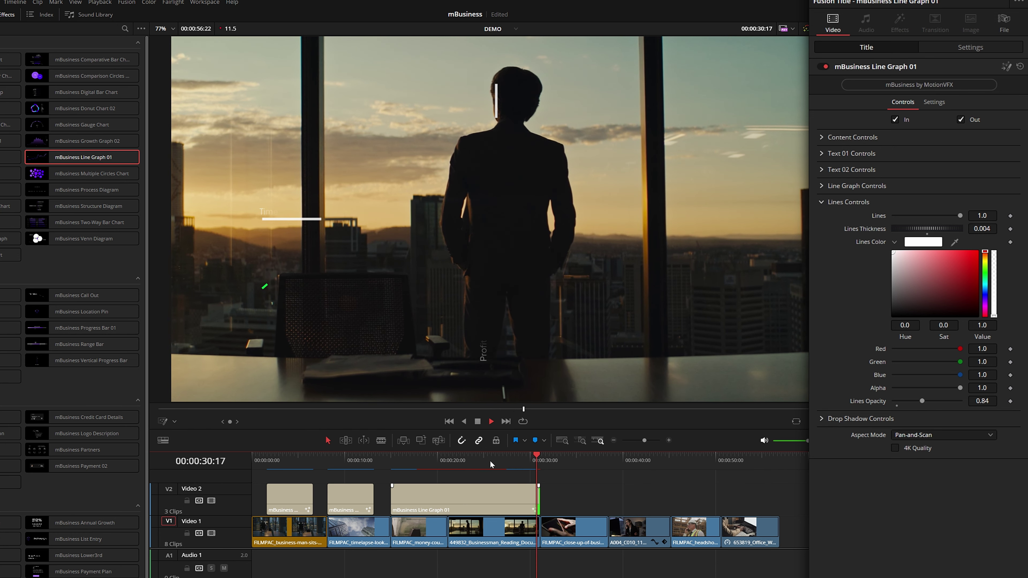
- Turn off the Out animation of the line graph title and play it from 00:00:15:00
{"action": "left_click", "coordinate": [508, 509]}
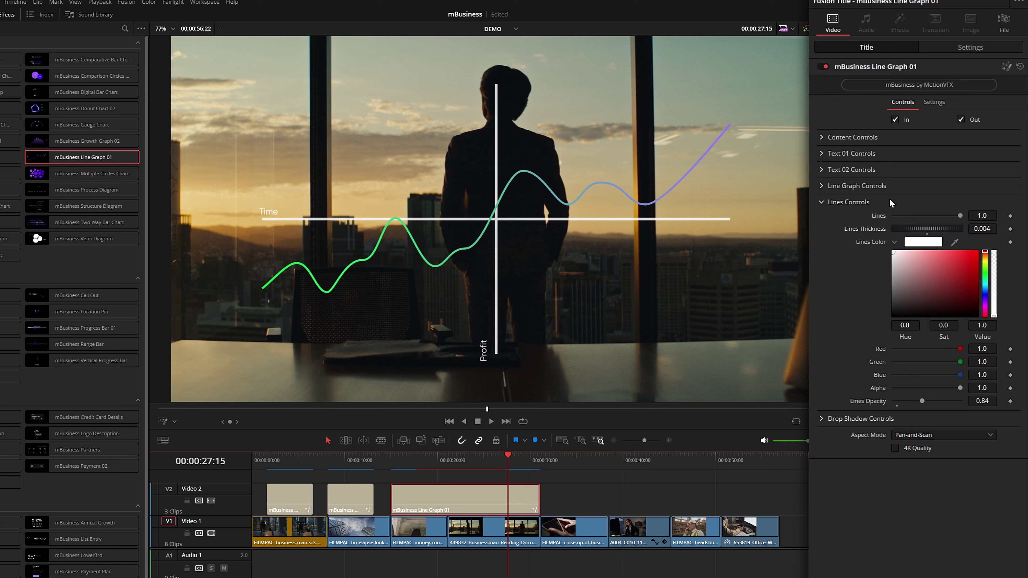
{"action": "left_click", "coordinate": [961, 120]}
{"action": "left_click", "coordinate": [391, 459]}
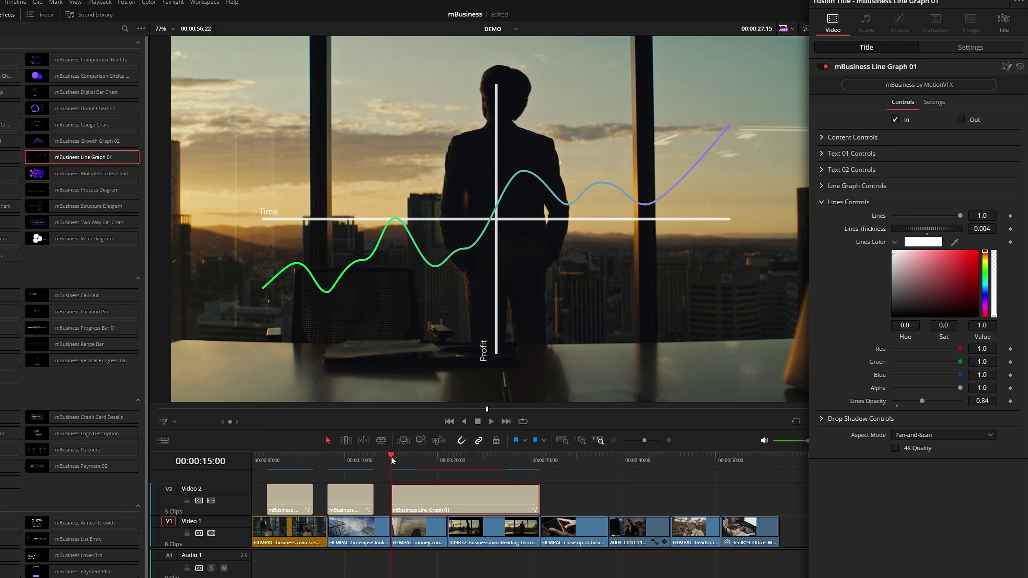
{"action": "key", "text": "space"}
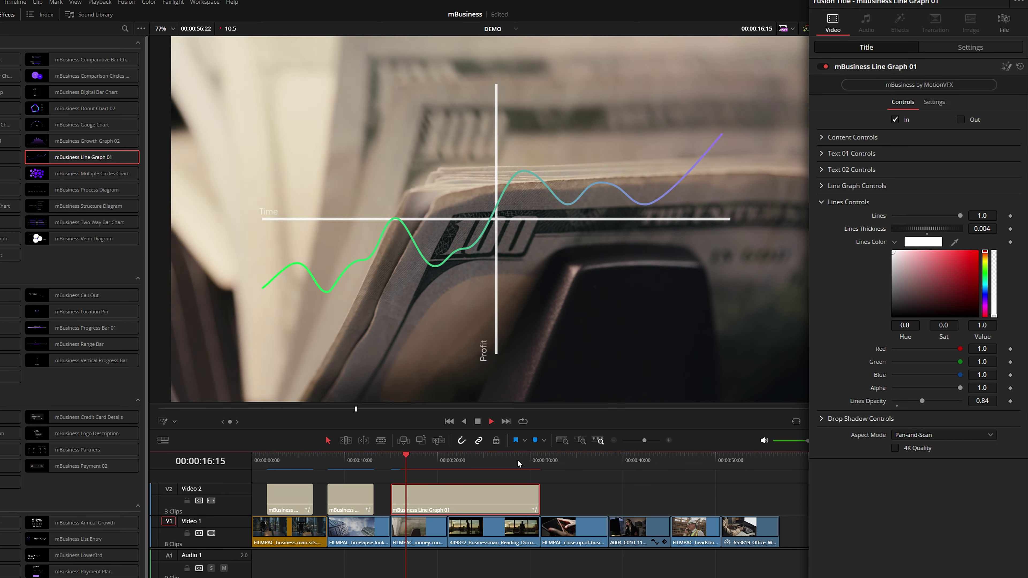
- Trim the end of the line graph title to match the end of the money clip and check playback across the cut
{"action": "left_click_drag", "start_coordinate": [438, 464], "coordinate": [456, 463]}
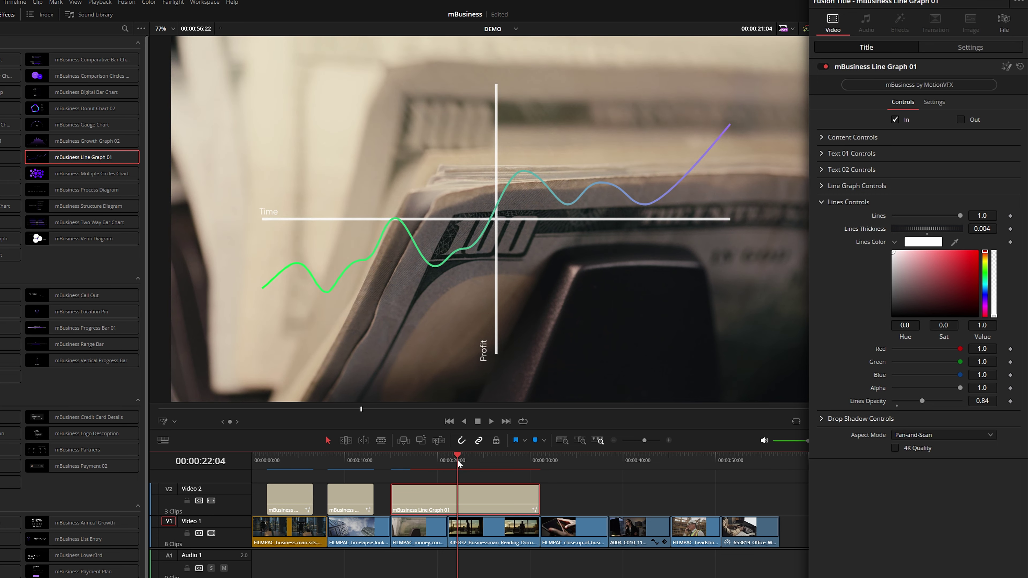
{"action": "key", "text": "shift+]"}
{"action": "left_click", "coordinate": [443, 463]}
{"action": "key", "text": "space"}
{"action": "left_click_drag", "start_coordinate": [455, 499], "coordinate": [446, 499]}
{"action": "left_click", "coordinate": [424, 465]}
{"action": "key", "text": "space"}
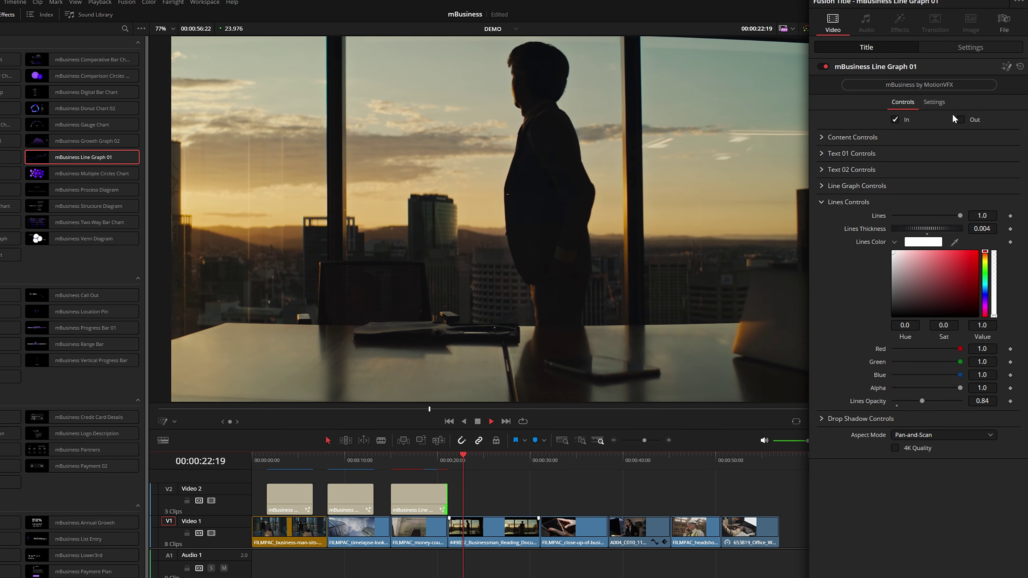
{"action": "left_click", "coordinate": [437, 457]}
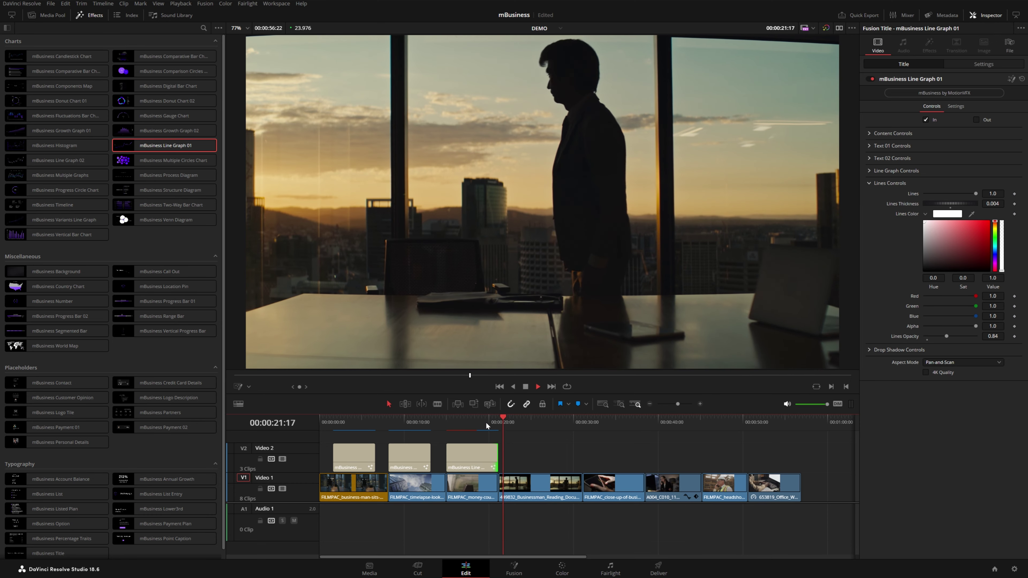
{"action": "key", "text": "space"}
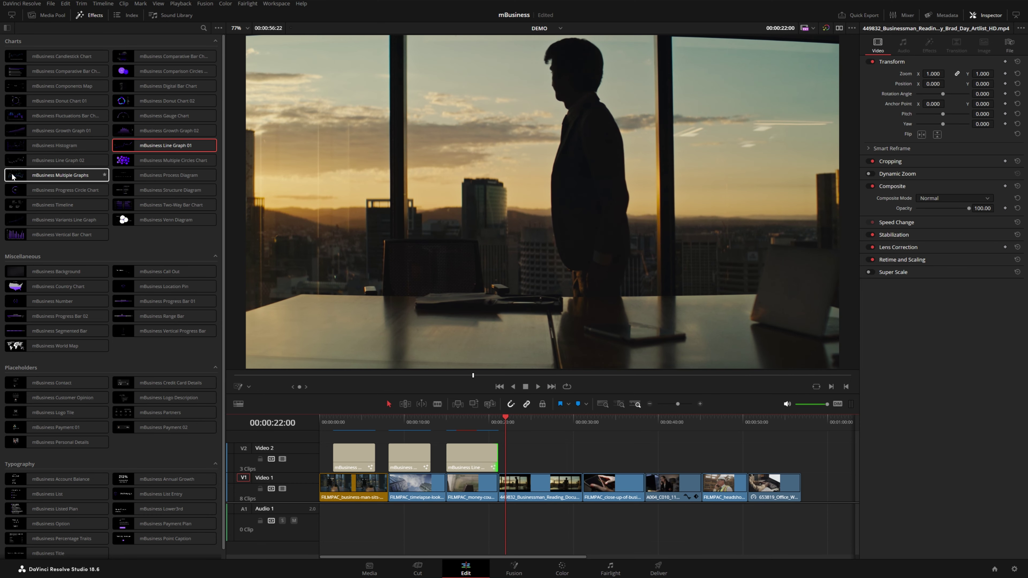
- Add the mBusiness Multiple Graphs title on Video 2 beyond the last clip and lengthen it to about 00:01:06:19
{"action": "mouse_move", "coordinate": [45, 178]}
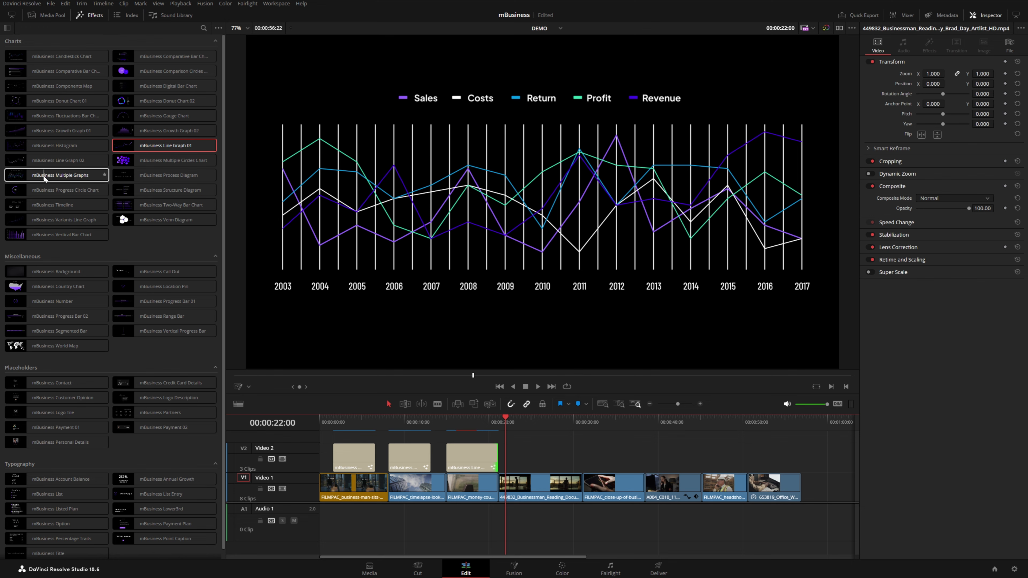
{"action": "left_click_drag", "start_coordinate": [47, 178], "coordinate": [814, 460]}
{"action": "left_click", "coordinate": [822, 422]}
{"action": "scroll", "coordinate": [578, 458], "scroll_direction": "right", "scroll_amount": 5}
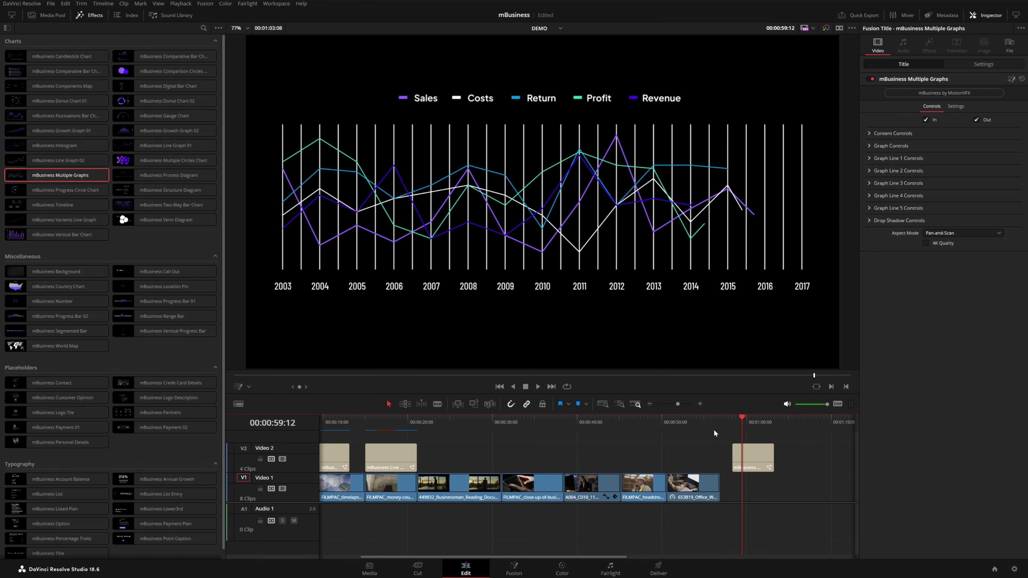
{"action": "left_click_drag", "start_coordinate": [573, 458], "coordinate": [606, 457]}
{"action": "left_click", "coordinate": [571, 419]}
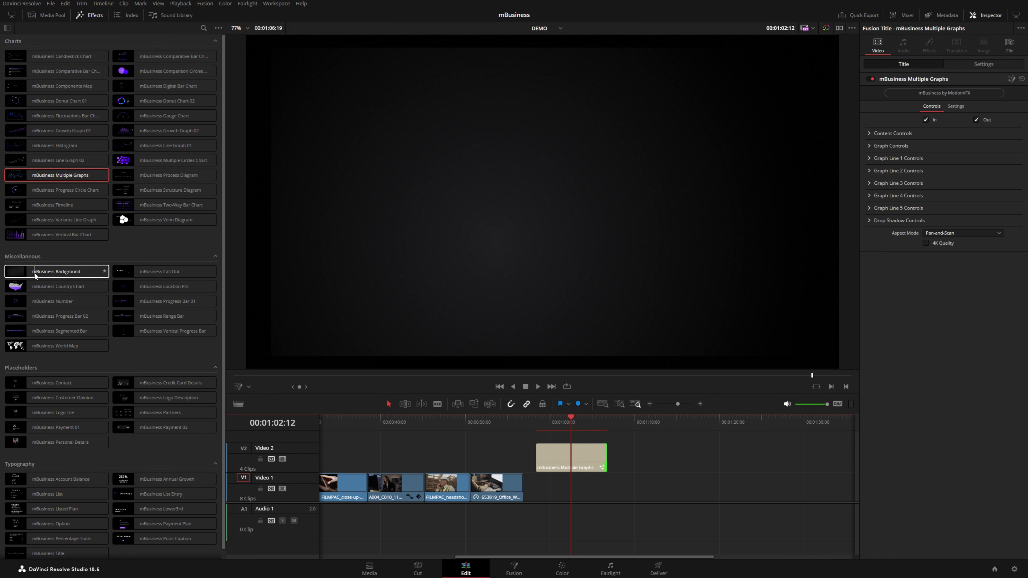
- Place the mBusiness Background title on Video 1 beneath the Multiple Graphs title and extend it to the same end
{"action": "left_click_drag", "start_coordinate": [35, 275], "coordinate": [562, 487]}
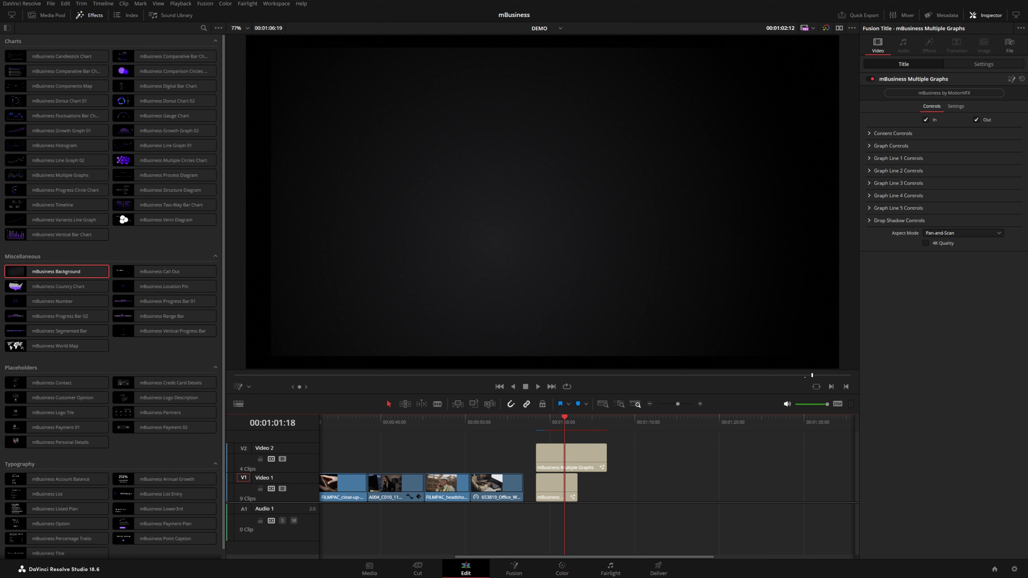
{"action": "left_click_drag", "start_coordinate": [576, 491], "coordinate": [606, 490]}
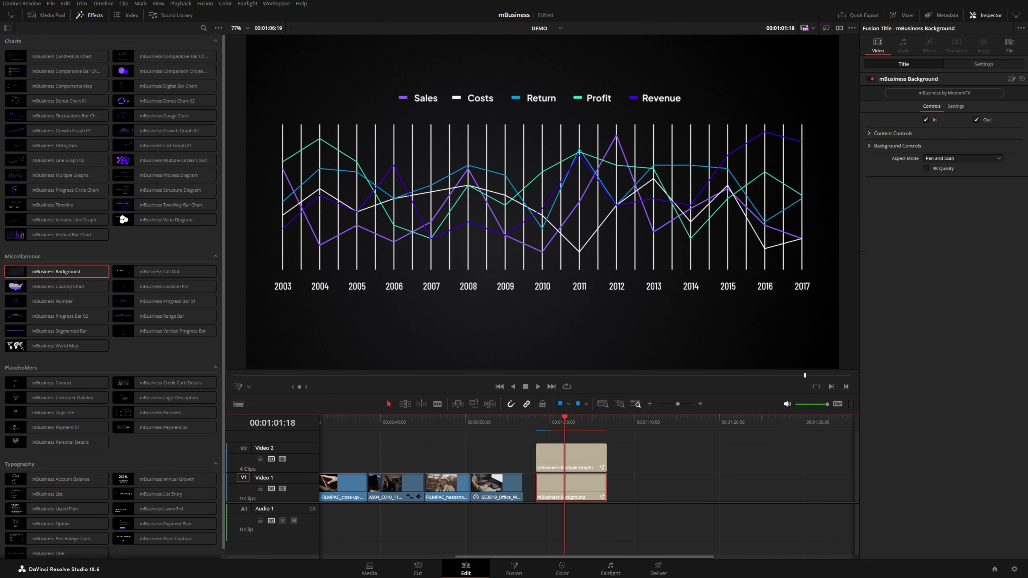
- Set the Segments Count of the mBusiness Multiple Graphs title to 12 in its Graph Controls
{"action": "left_click", "coordinate": [574, 450]}
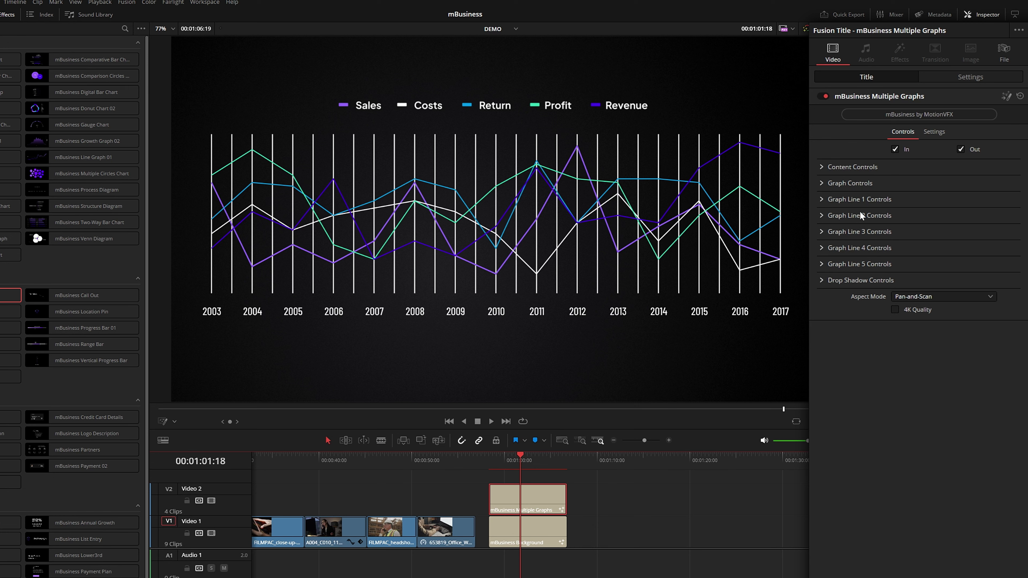
{"action": "left_click", "coordinate": [821, 183]}
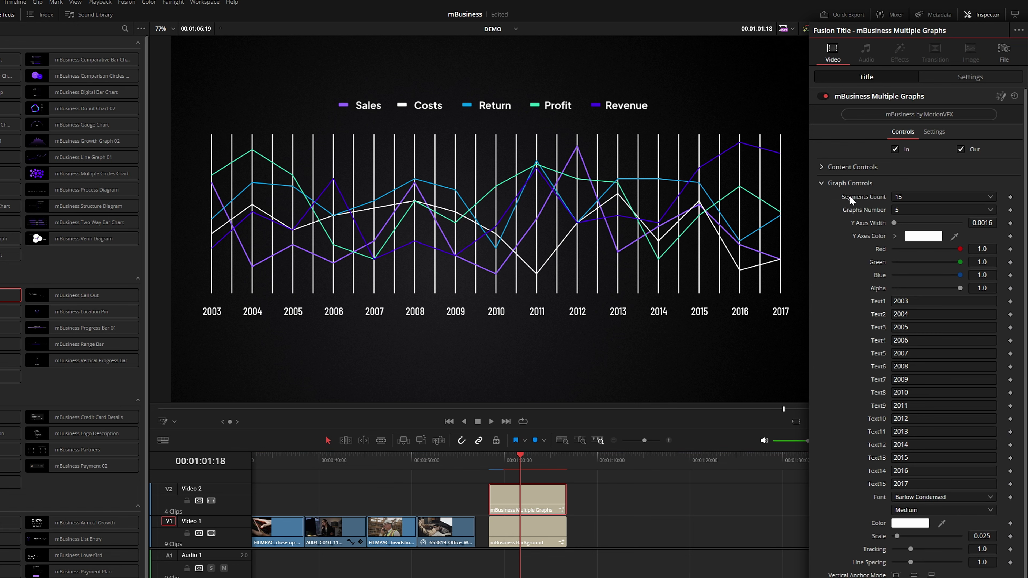
{"action": "left_click", "coordinate": [920, 194]}
{"action": "left_click", "coordinate": [899, 326]}
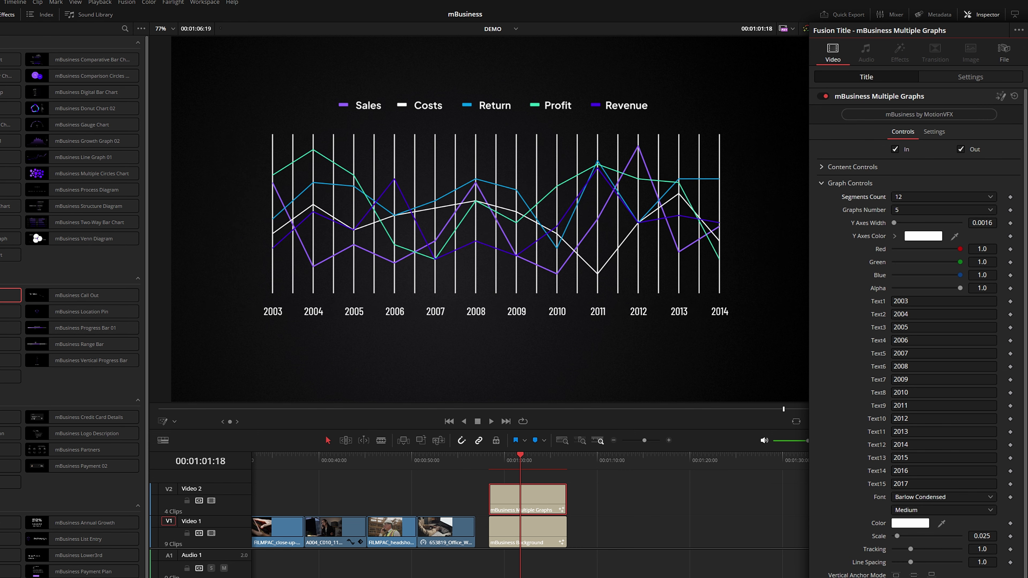
- Try the Multiple Graphs title with Graphs Number at 3 and 1, and return it to 5
{"action": "left_click", "coordinate": [909, 208]}
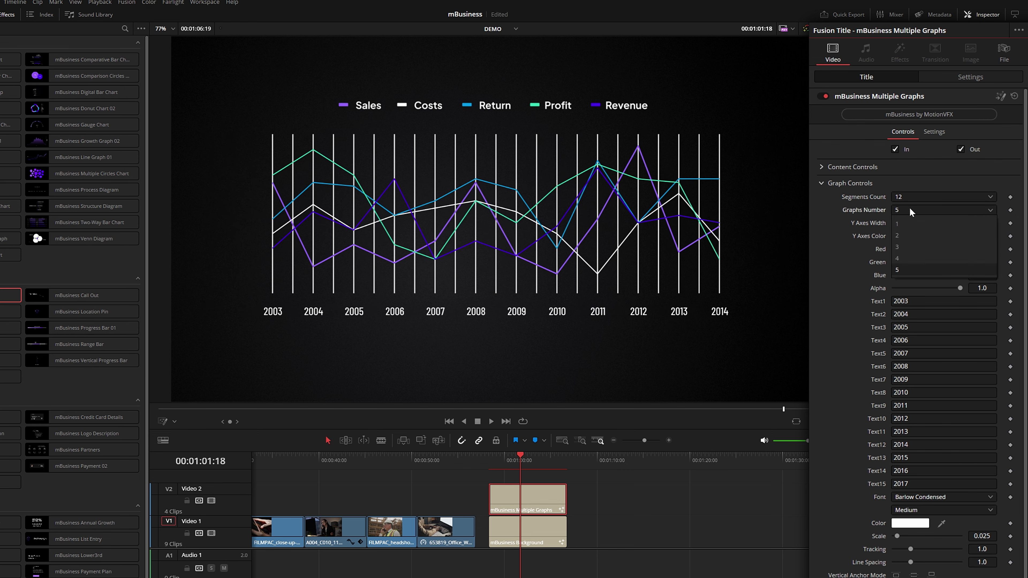
{"action": "left_click", "coordinate": [907, 243]}
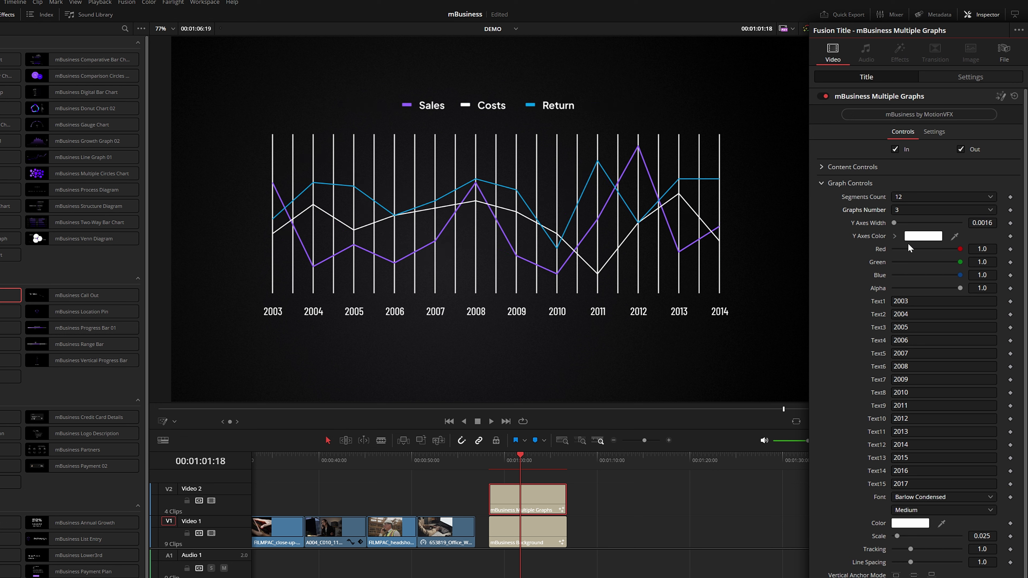
{"action": "left_click", "coordinate": [899, 211]}
{"action": "left_click", "coordinate": [898, 225]}
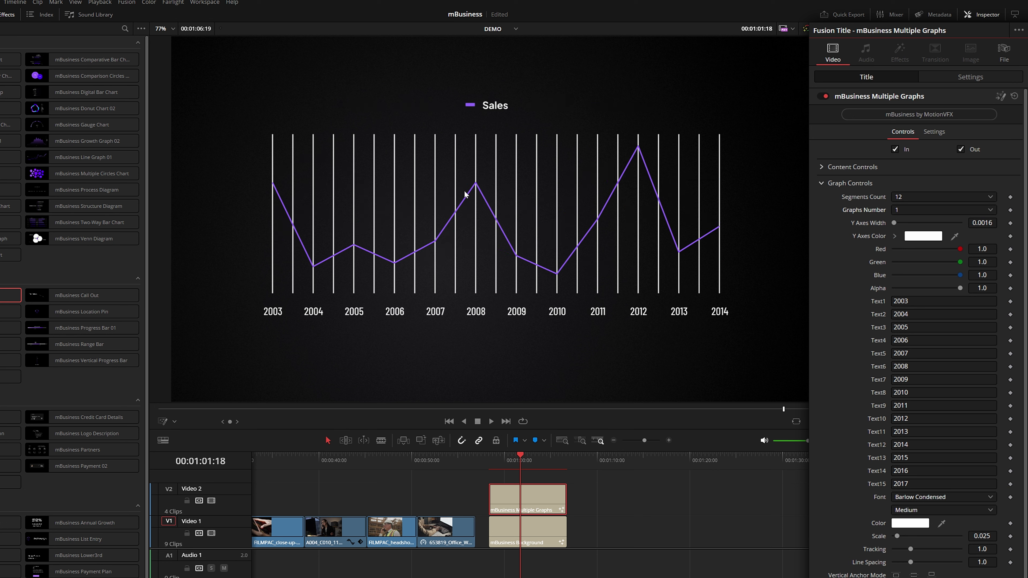
{"action": "left_click", "coordinate": [916, 211]}
{"action": "left_click", "coordinate": [912, 270]}
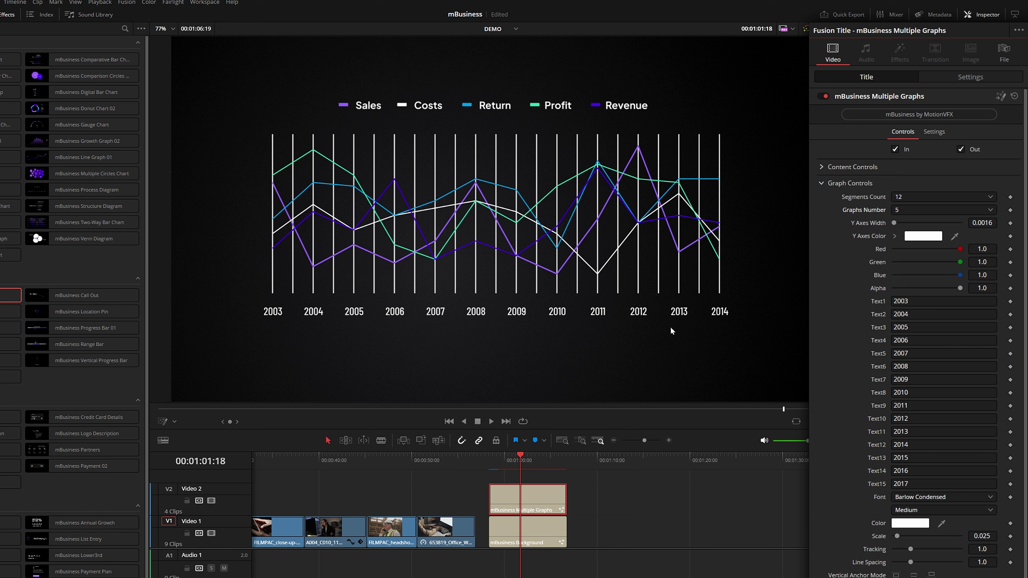
- Change the Line 1 Color of the Sales graph line to mint green, hue about 0.416
{"action": "left_click", "coordinate": [820, 183]}
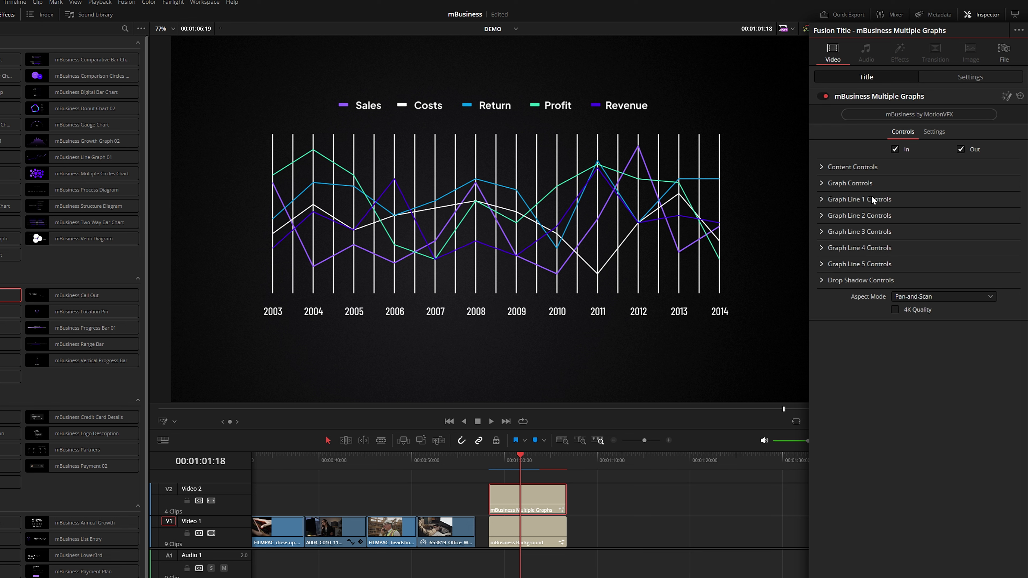
{"action": "left_click", "coordinate": [824, 199]}
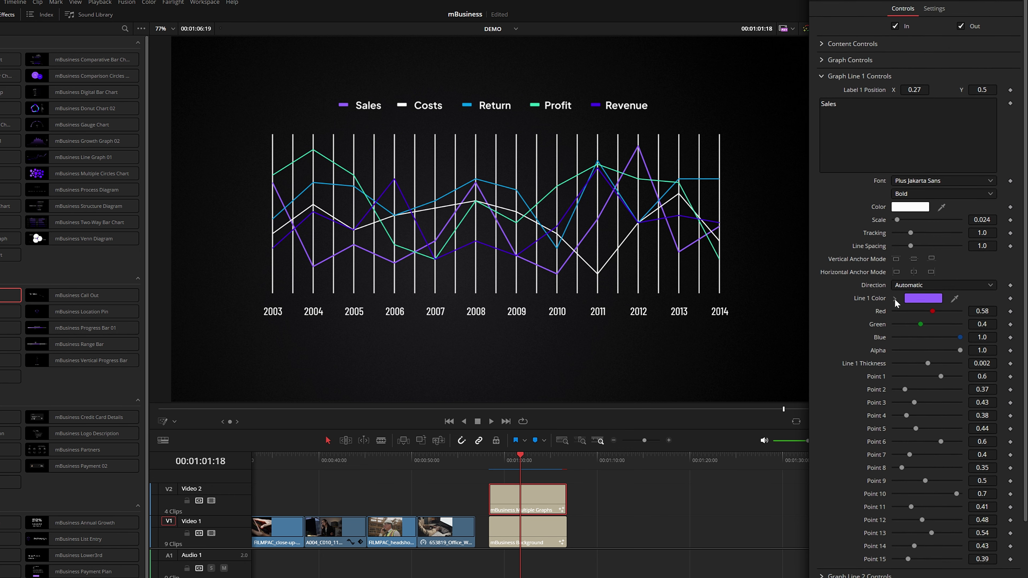
{"action": "left_click", "coordinate": [895, 422]}
{"action": "left_click_drag", "start_coordinate": [985, 303], "coordinate": [984, 297]}
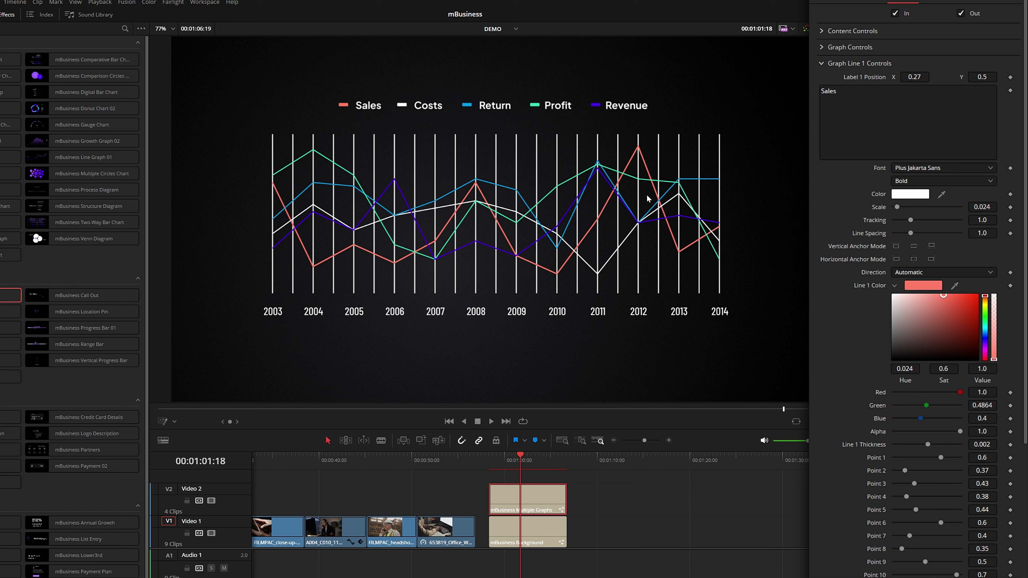
- Reshape the Sales line by setting Points 1, 2 and 3 to about 0.51, 0.53 and 0.57, and preview it
{"action": "scroll", "coordinate": [847, 328], "scroll_direction": "down", "scroll_amount": 3}
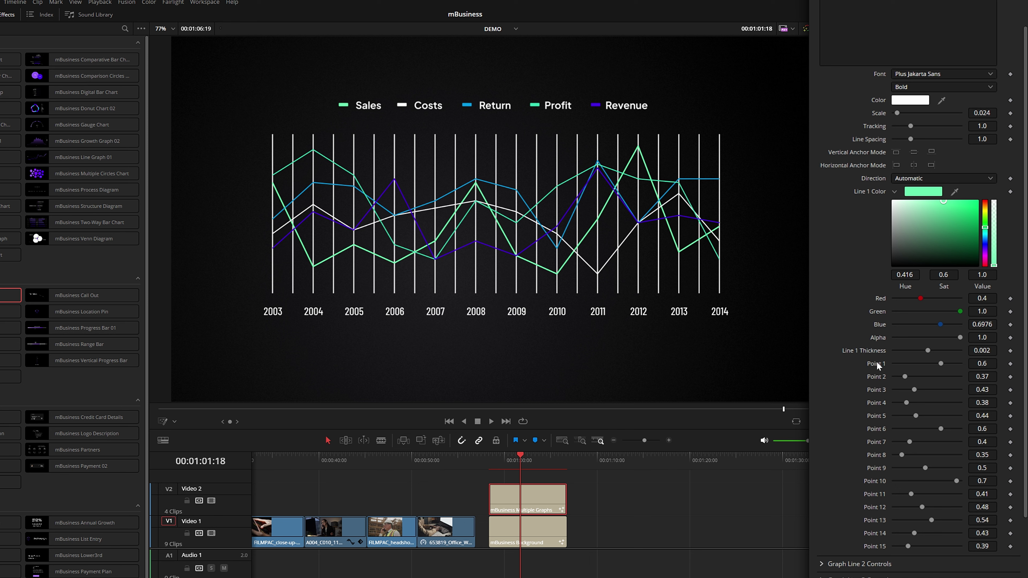
{"action": "left_click_drag", "start_coordinate": [942, 363], "coordinate": [920, 366]}
{"action": "left_click_drag", "start_coordinate": [913, 390], "coordinate": [935, 397]}
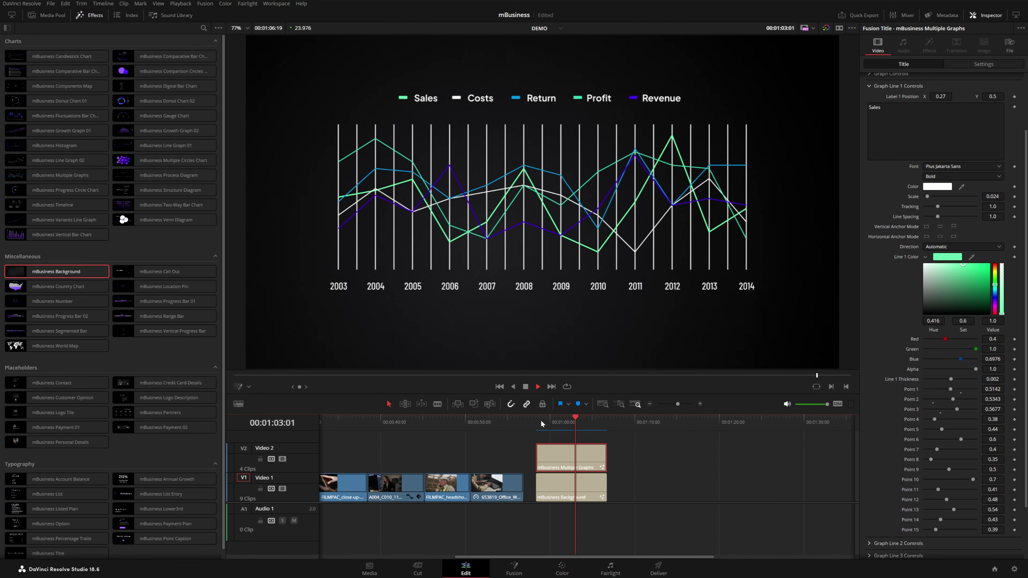
{"action": "key", "text": "space"}
- Turn off the In and Out animations of the mBusiness Background title and play it from its beginning
{"action": "left_click", "coordinate": [576, 496]}
{"action": "left_click", "coordinate": [926, 120]}
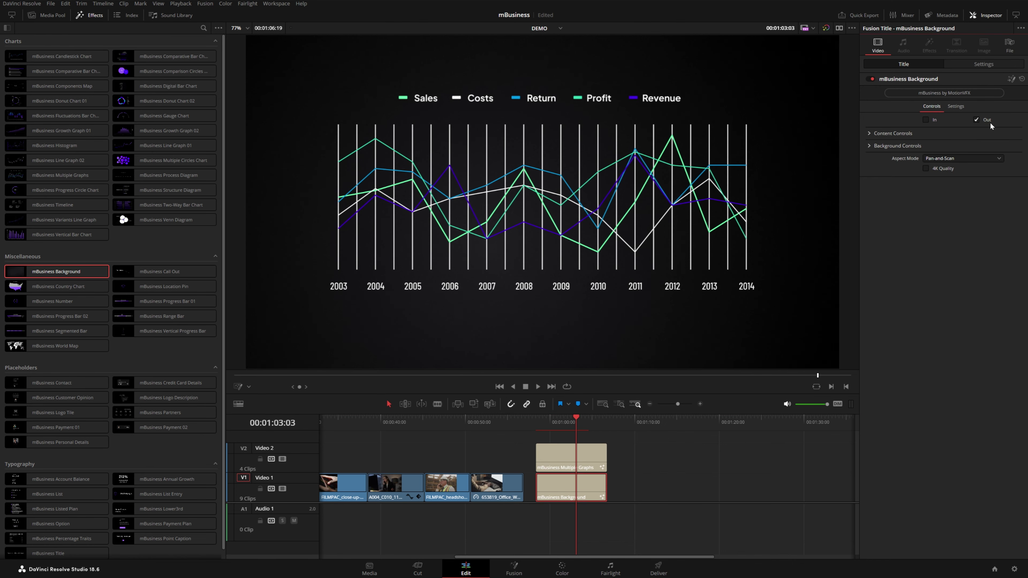
{"action": "left_click", "coordinate": [535, 427]}
{"action": "key", "text": "space"}
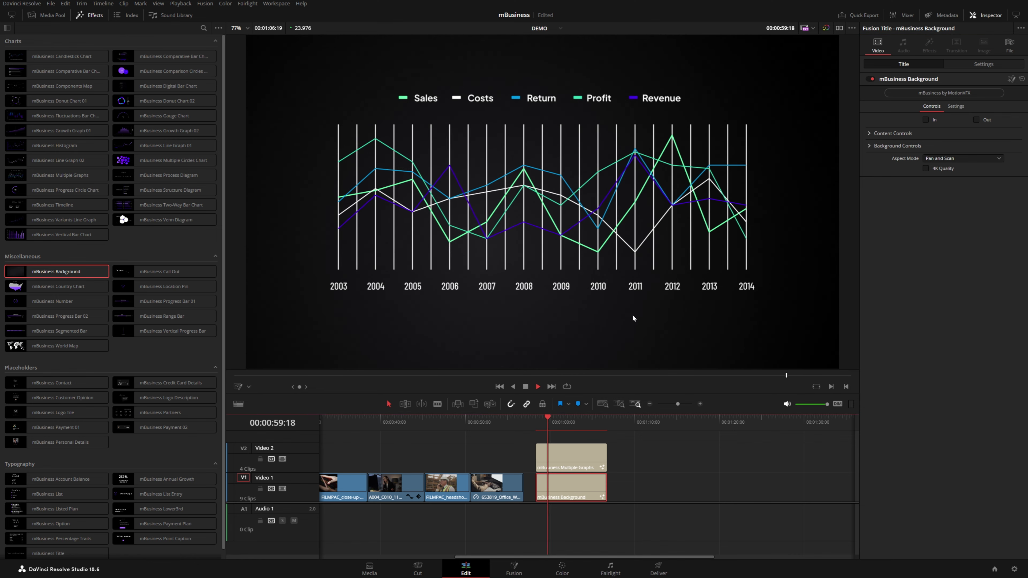
{"action": "key", "text": "space"}
- Extend the background title to about 00:01:34:03 and play the Multiple Graphs title from its start
{"action": "left_click_drag", "start_coordinate": [605, 488], "coordinate": [837, 488]}
{"action": "left_click", "coordinate": [538, 420]}
{"action": "key", "text": "space"}
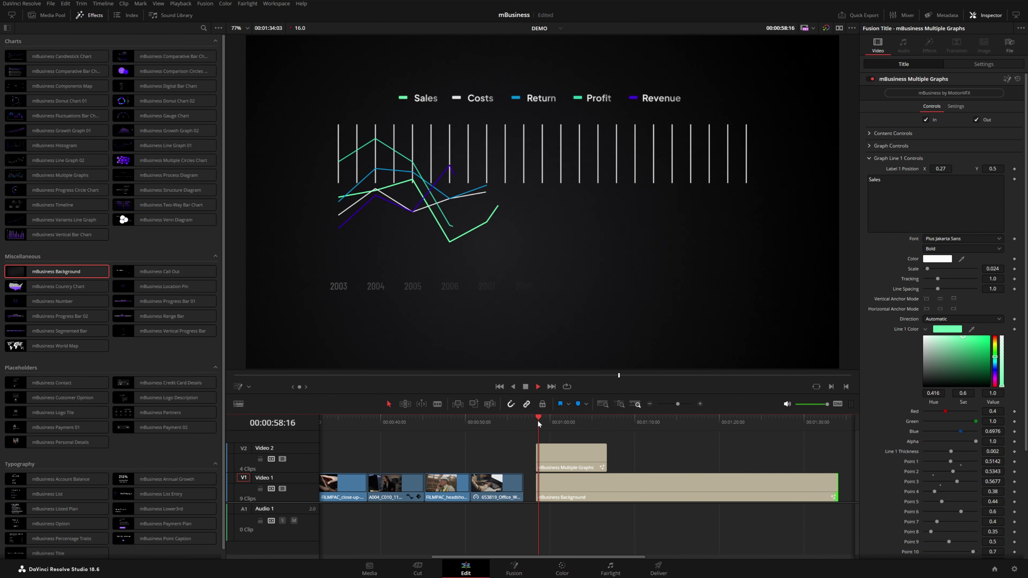
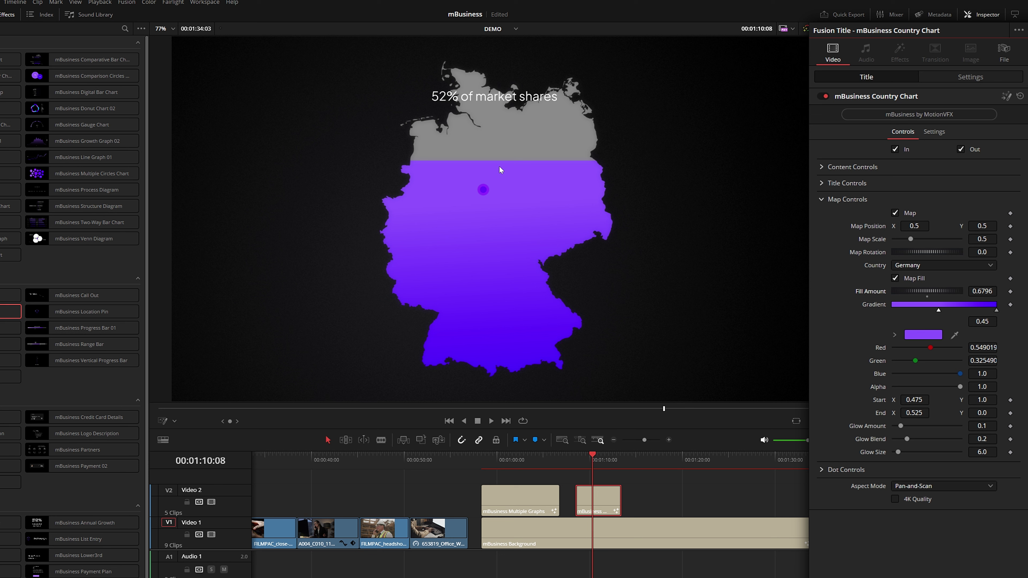
- Set the Germany map's Fill Amount to about 0.54 and move its dot to about X 0.40, Y 0.57
{"action": "mouse_move", "coordinate": [922, 289]}
{"action": "left_mouse_down"}
{"action": "mouse_move", "coordinate": [900, 288]}
{"action": "mouse_move", "coordinate": [910, 290]}
{"action": "left_mouse_up"}
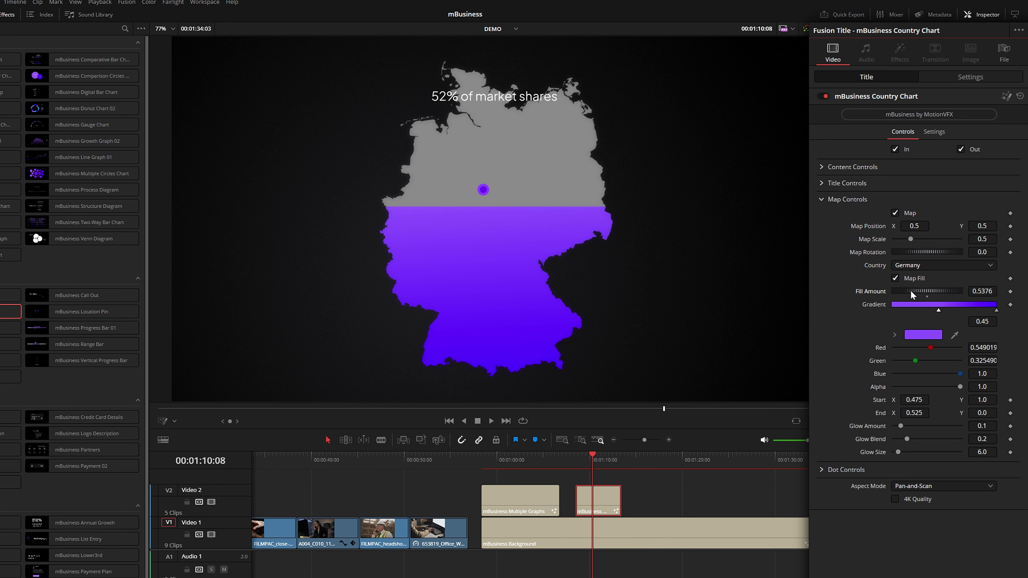
{"action": "scroll", "coordinate": [887, 347], "scroll_direction": "down", "scroll_amount": 5}
{"action": "left_click", "coordinate": [822, 338]}
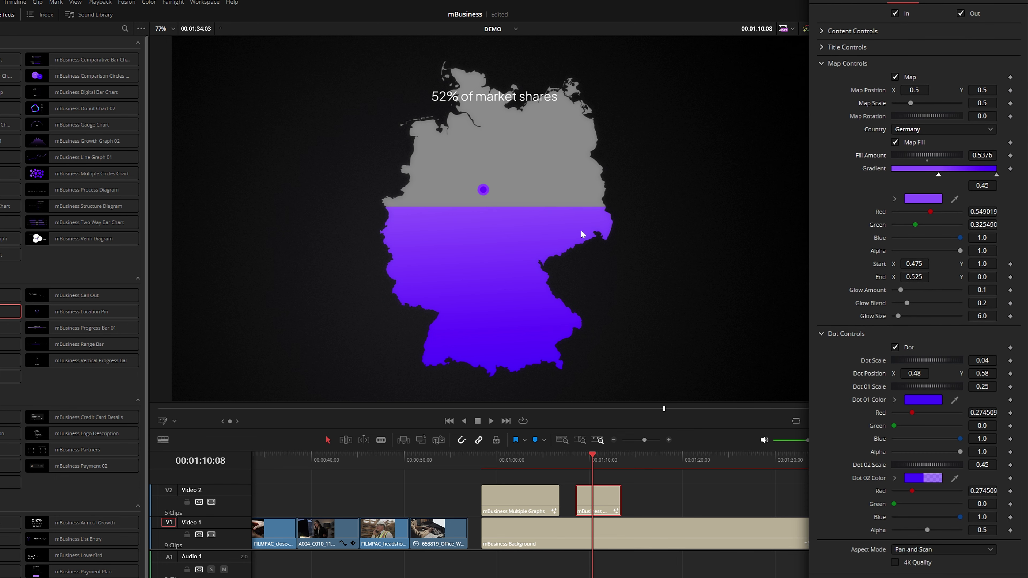
{"action": "left_click_drag", "start_coordinate": [914, 373], "coordinate": [996, 373]}
{"action": "left_click", "coordinate": [163, 421]}
{"action": "left_click_drag", "start_coordinate": [504, 184], "coordinate": [429, 193]}
- Shift the whole country chart to the right in the frame and change the title's percentage to 72%
{"action": "left_click_drag", "start_coordinate": [496, 220], "coordinate": [561, 224]}
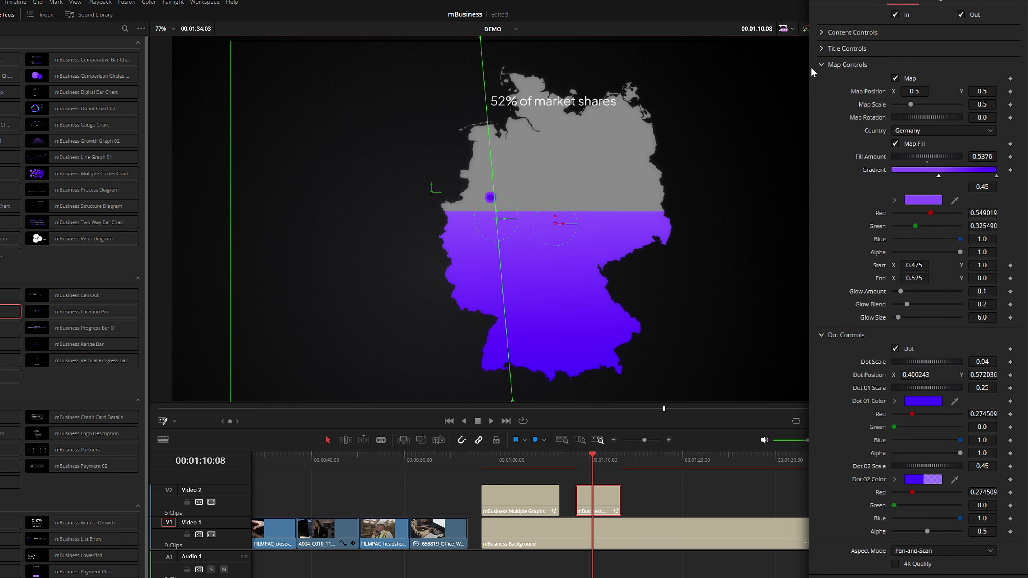
{"action": "left_click", "coordinate": [821, 47]}
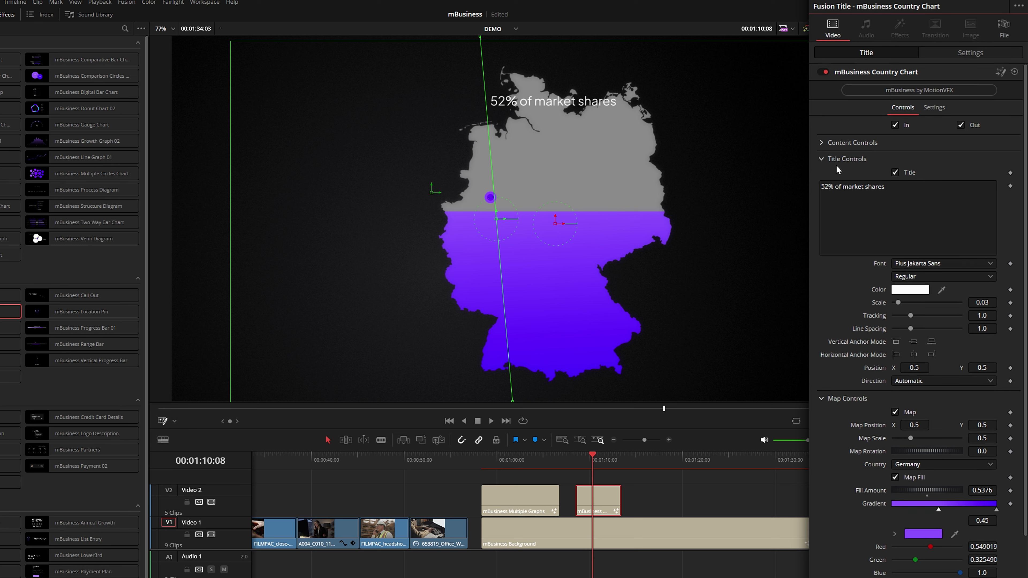
{"action": "left_click_drag", "start_coordinate": [824, 186], "coordinate": [820, 186]}
{"action": "type", "text": "7"}
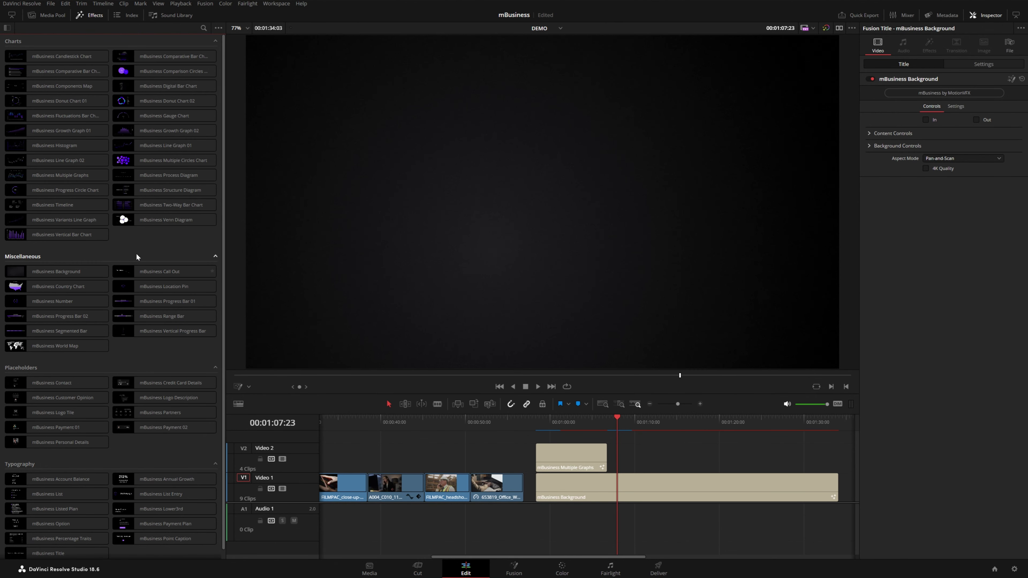
- Add the mBusiness Range Bar title on Video 2 at 00:01:07:23 and play it to about 00:01:09:14
{"action": "mouse_move", "coordinate": [130, 315]}
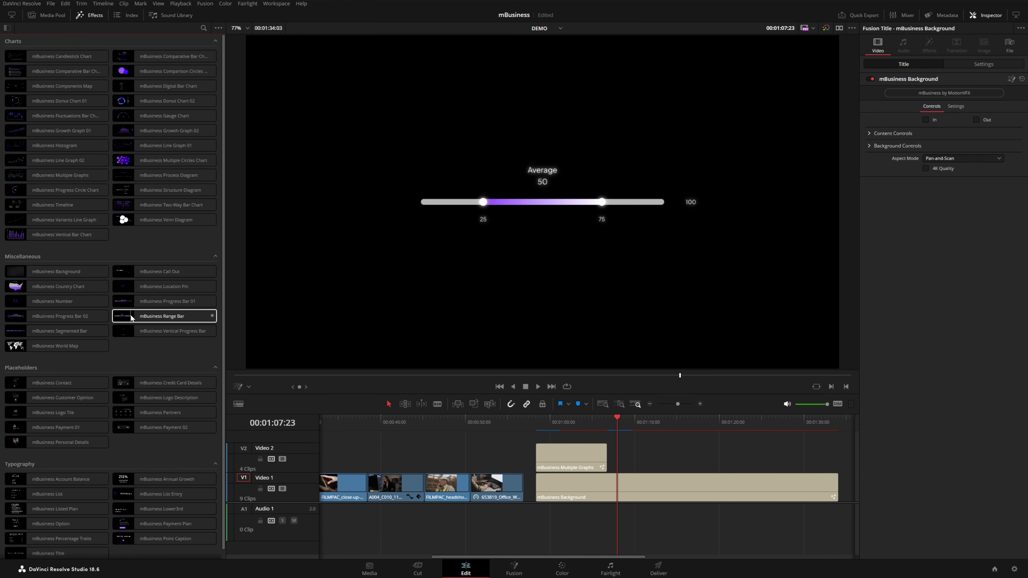
{"action": "left_click_drag", "start_coordinate": [139, 316], "coordinate": [615, 462]}
{"action": "key", "text": "space"}
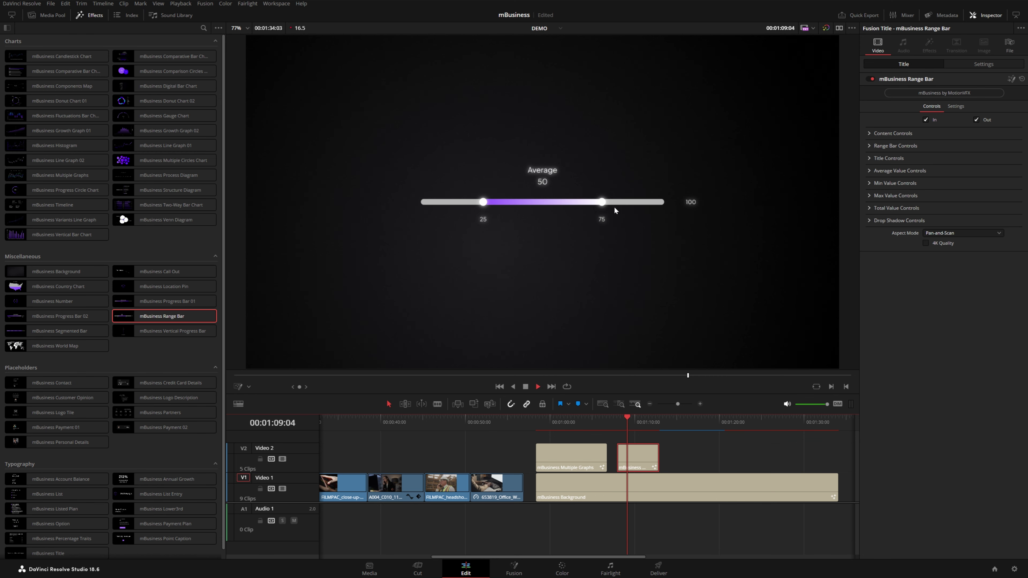
{"action": "key", "text": "space"}
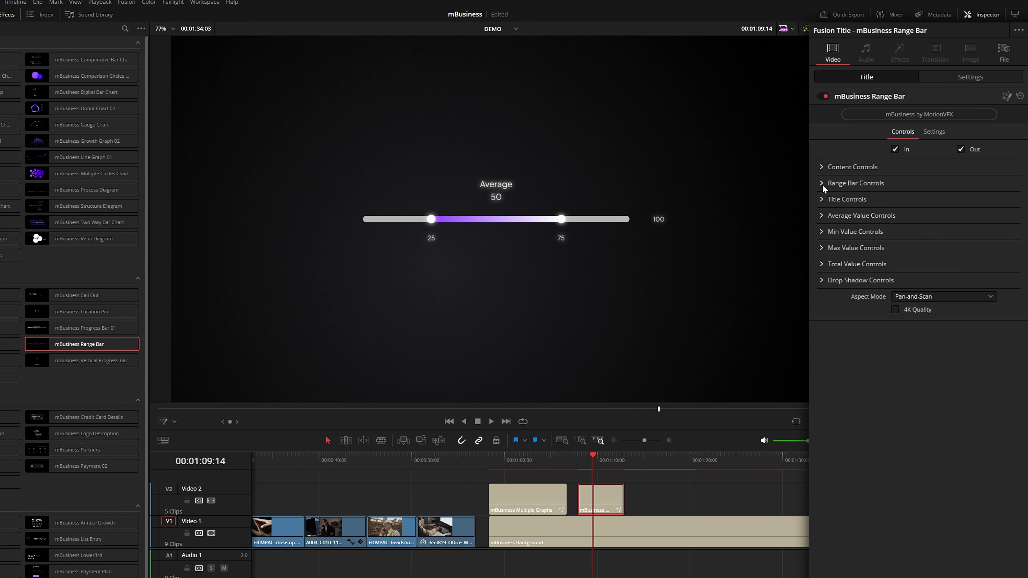
- Try the range bar's Min Point at 0.165, and set Bar Range to 200 with Min Point at 0.25
{"action": "left_click", "coordinate": [821, 183]}
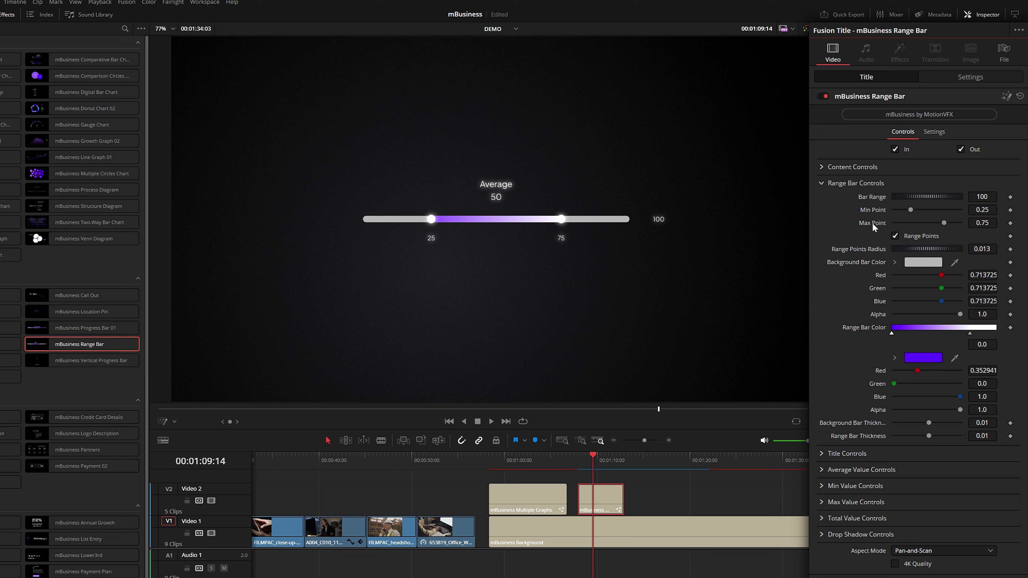
{"action": "mouse_move", "coordinate": [908, 209]}
{"action": "left_mouse_down"}
{"action": "mouse_move", "coordinate": [918, 210]}
{"action": "mouse_move", "coordinate": [905, 210]}
{"action": "left_mouse_up"}
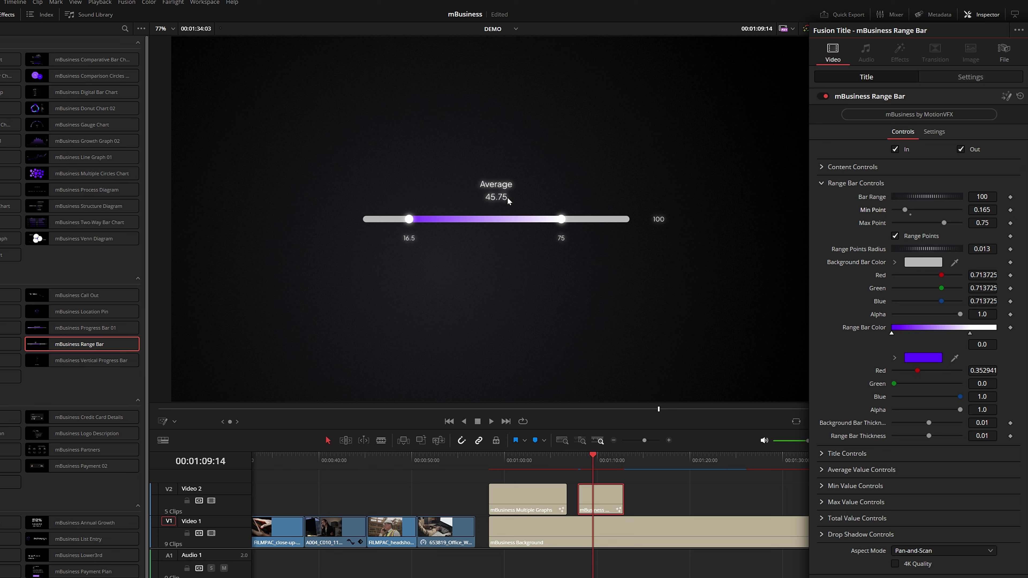
{"action": "left_click", "coordinate": [983, 197]}
{"action": "type", "text": "200"}
{"action": "key", "text": "Tab"}
{"action": "type", "text": "0.25"}
{"action": "key", "text": "Tab"}
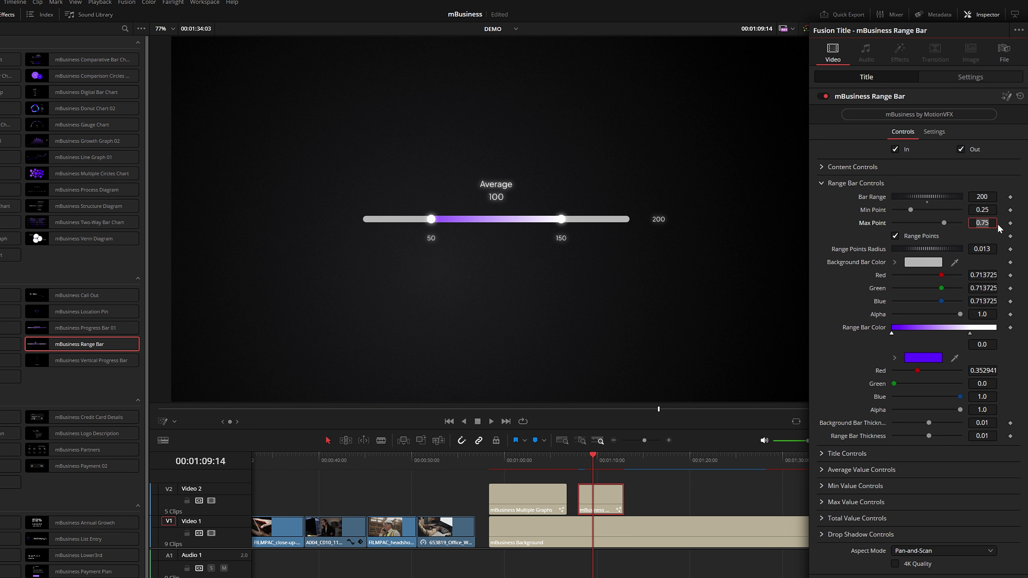
- Set the range bar's Min Point to 0.125 and its Max Point to 1.0
{"action": "left_click", "coordinate": [982, 210]}
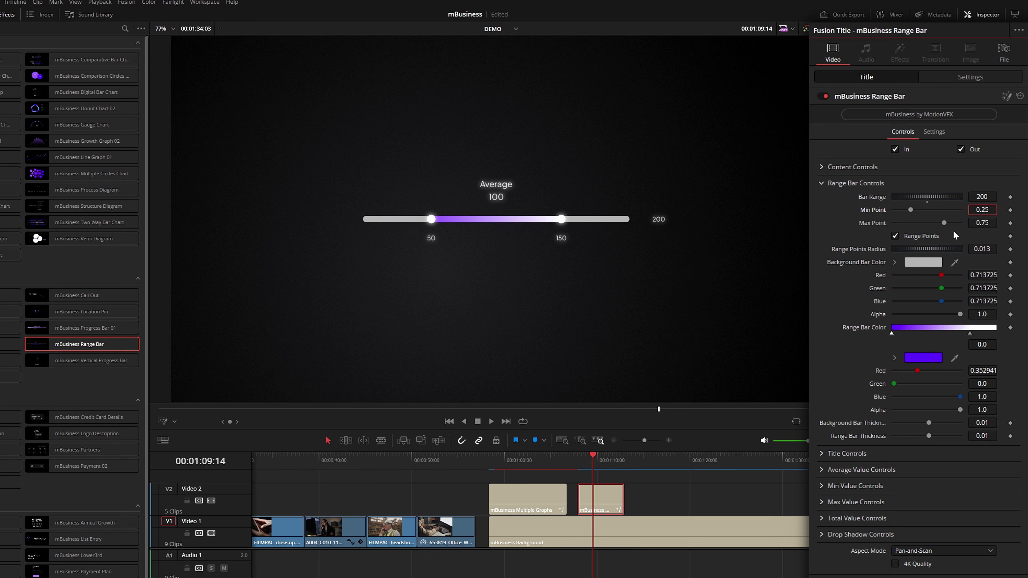
{"action": "key", "text": "BackSpace"}
{"action": "key", "text": "BackSpace"}
{"action": "type", "text": "125"}
{"action": "key", "text": "Tab"}
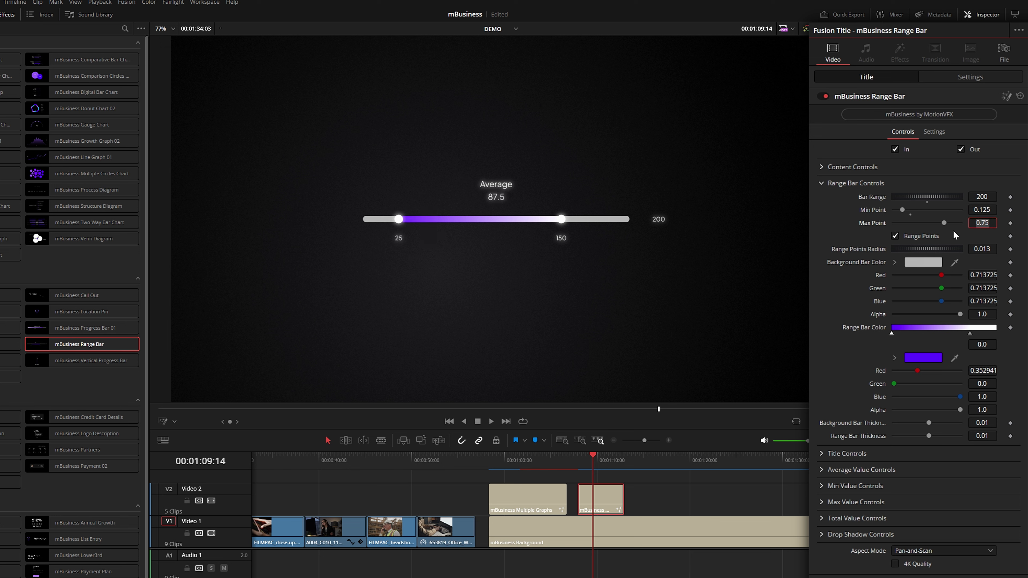
{"action": "key", "text": "shift+Tab"}
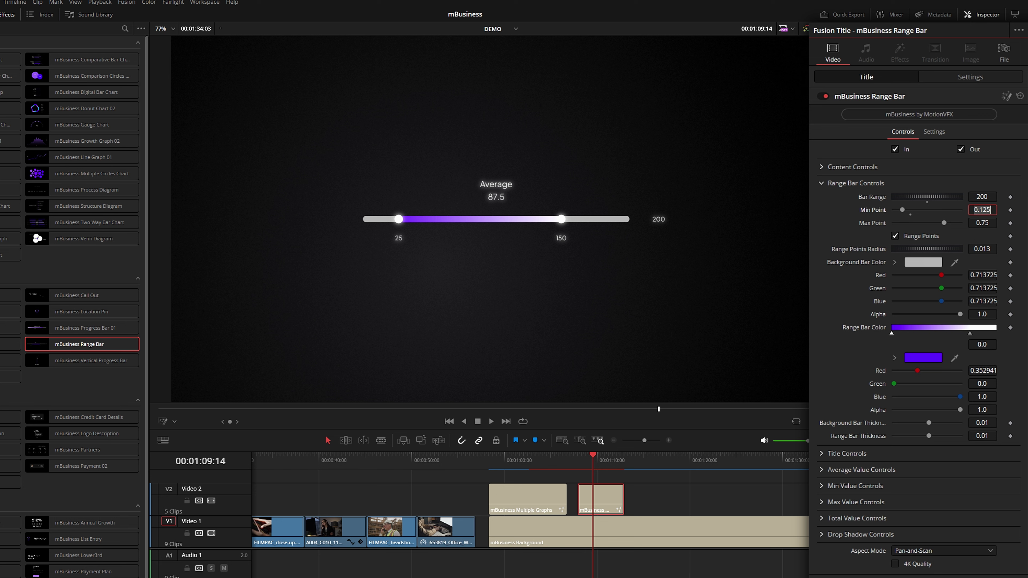
{"action": "key", "text": "Tab"}
{"action": "type", "text": "1"}
{"action": "key", "text": "Tab"}
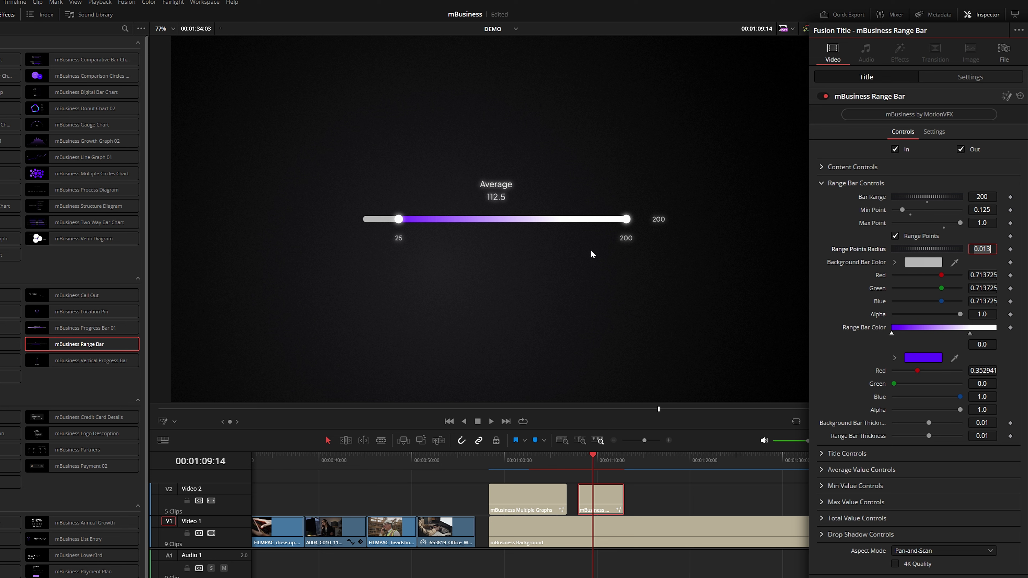
- Move the white stop of the Range Bar Color gradient to about 0.72 and recolour it golden yellow, hue about 0.128
{"action": "left_click", "coordinate": [969, 333]}
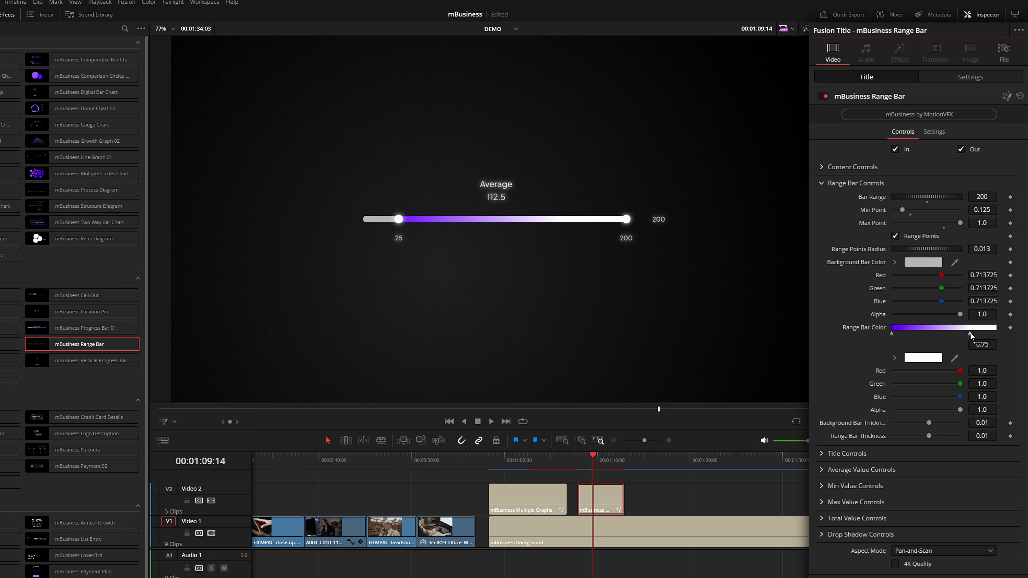
{"action": "left_click", "coordinate": [894, 358]}
{"action": "left_click_drag", "start_coordinate": [970, 334], "coordinate": [967, 334]}
{"action": "left_click_drag", "start_coordinate": [895, 375], "coordinate": [890, 395]}
{"action": "left_click_drag", "start_coordinate": [984, 397], "coordinate": [984, 410]}
{"action": "left_click_drag", "start_coordinate": [895, 380], "coordinate": [888, 371]}
{"action": "left_click_drag", "start_coordinate": [944, 443], "coordinate": [951, 443]}
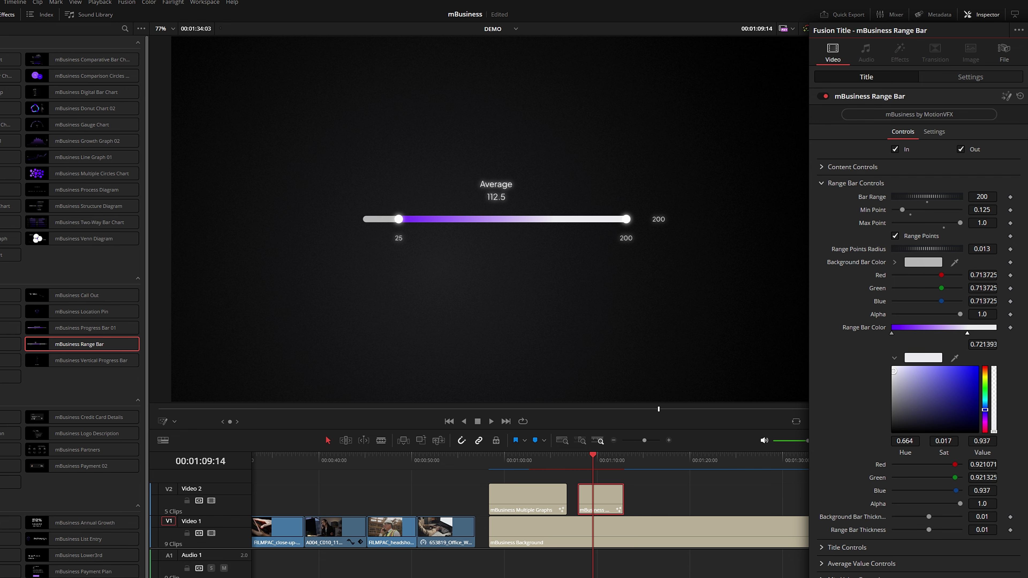
{"action": "left_click_drag", "start_coordinate": [894, 371], "coordinate": [977, 365]}
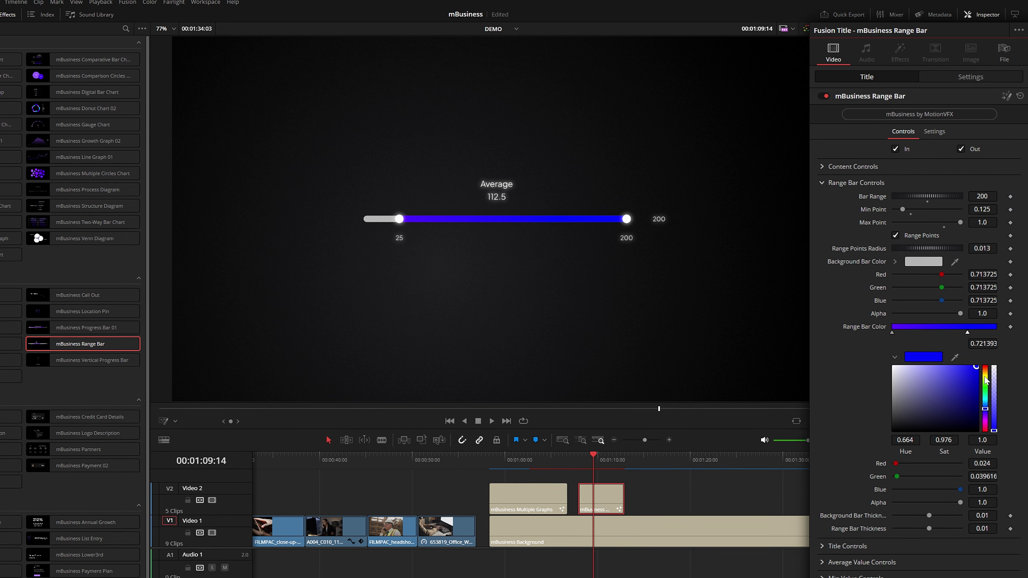
{"action": "left_click_drag", "start_coordinate": [985, 410], "coordinate": [985, 374]}
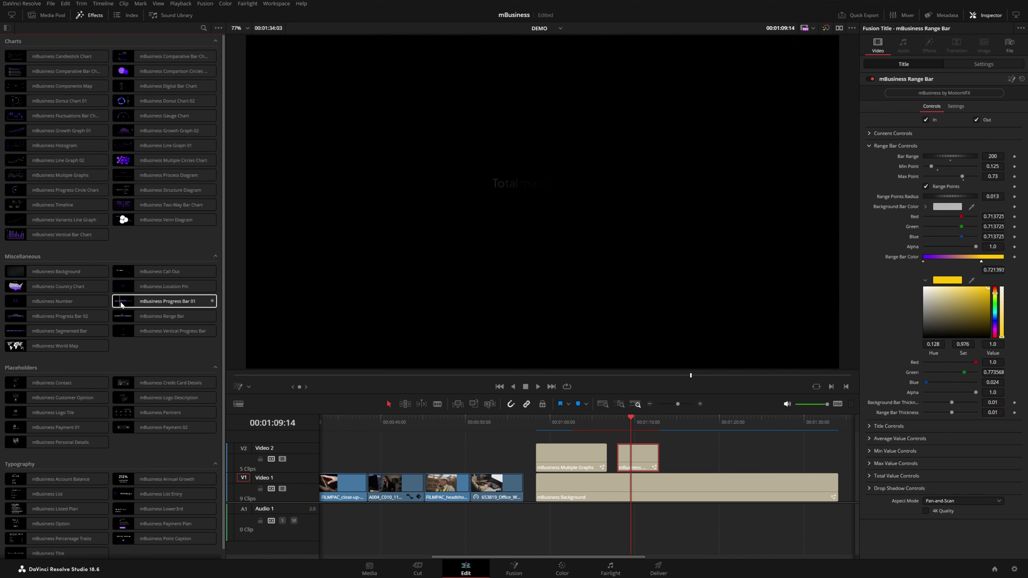
- Replace the range bar clip on Video 2 with the mBusiness Progress Bar 01 title and try its Percentage at 45
{"action": "left_click_drag", "start_coordinate": [144, 299], "coordinate": [642, 461]}
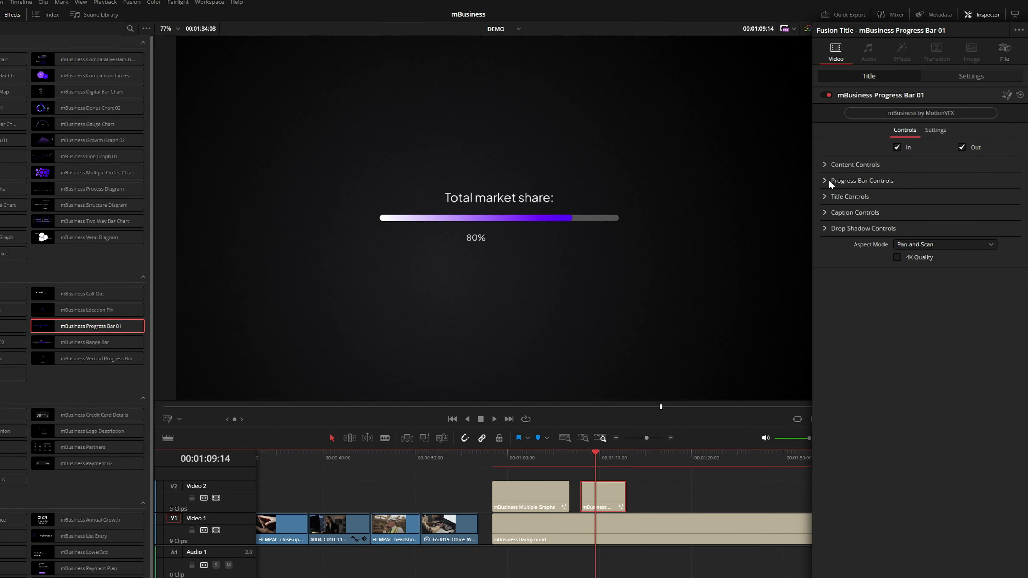
{"action": "left_click", "coordinate": [824, 185]}
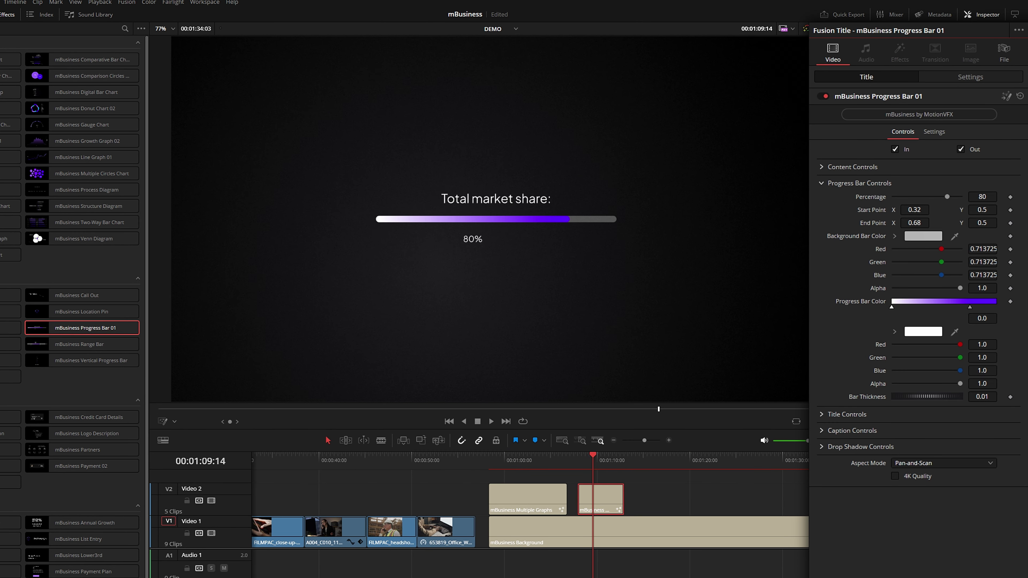
{"action": "left_click_drag", "start_coordinate": [945, 196], "coordinate": [923, 195]}
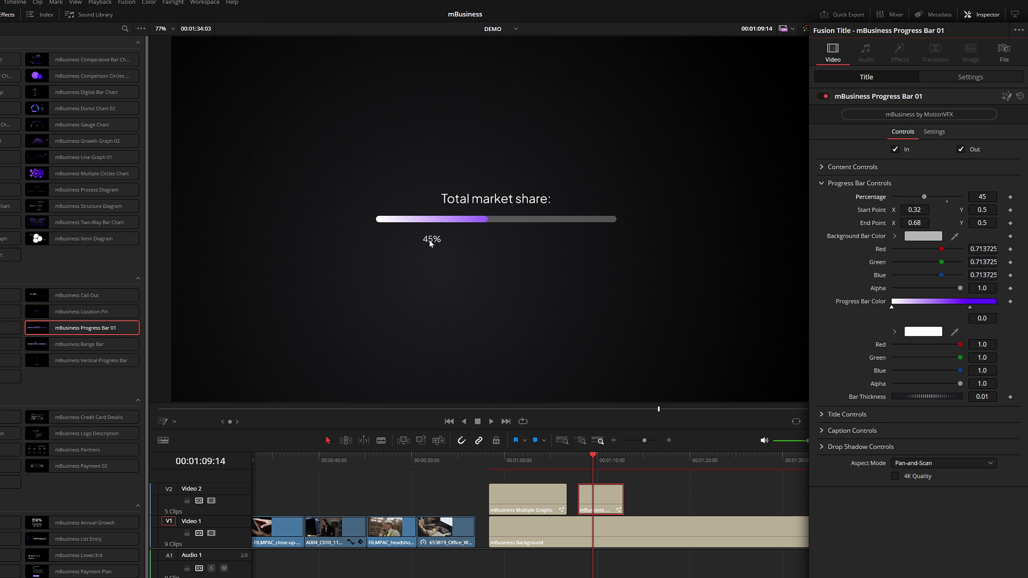
- Try the progress bar's Percentage at 13, and set it to 100
{"action": "left_click", "coordinate": [968, 197]}
{"action": "type", "text": "13"}
{"action": "key", "text": "Tab"}
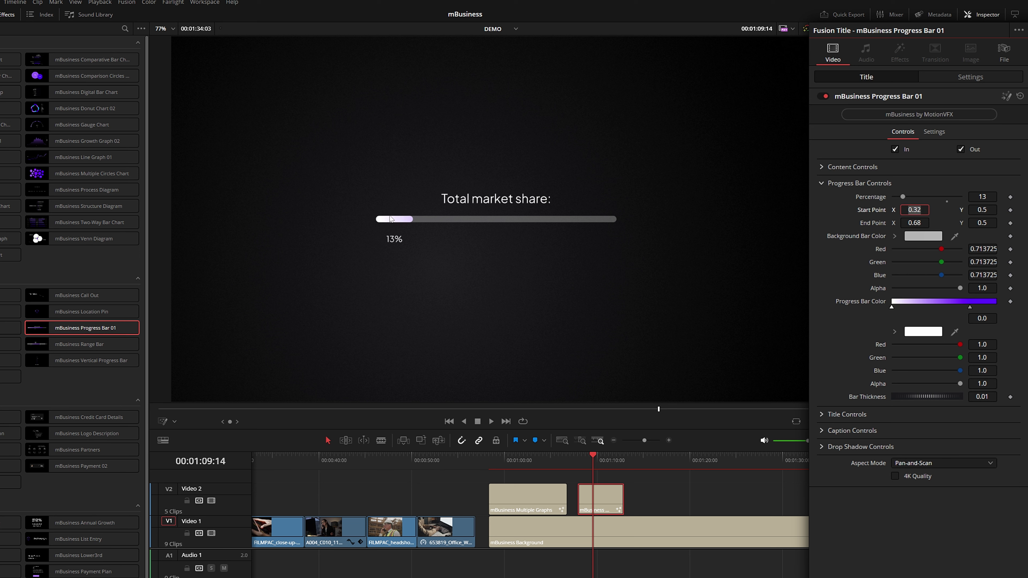
{"action": "left_click", "coordinate": [982, 197]}
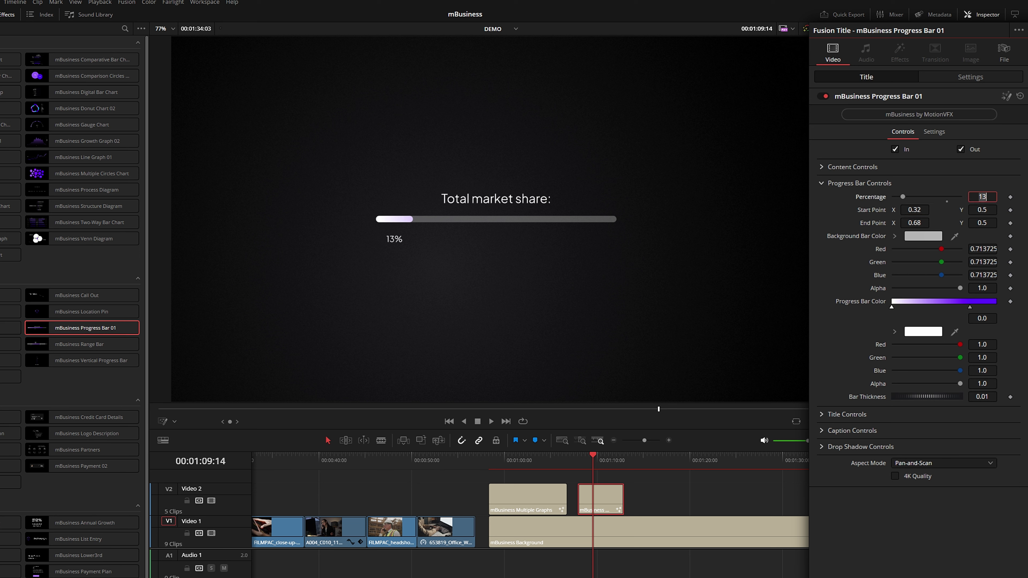
{"action": "type", "text": "100"}
{"action": "key", "text": "Tab"}
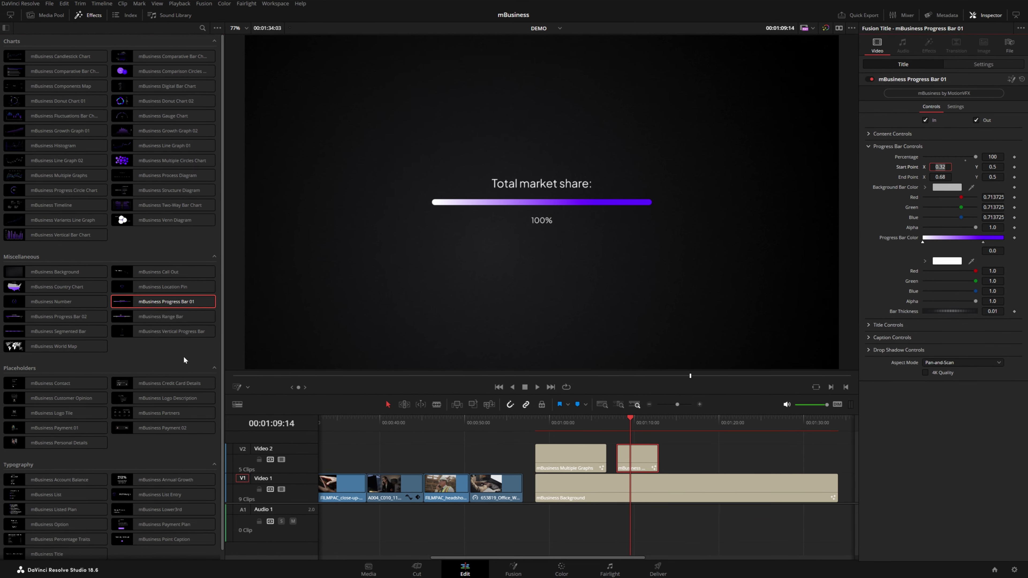
{"action": "left_click", "coordinate": [707, 460]}
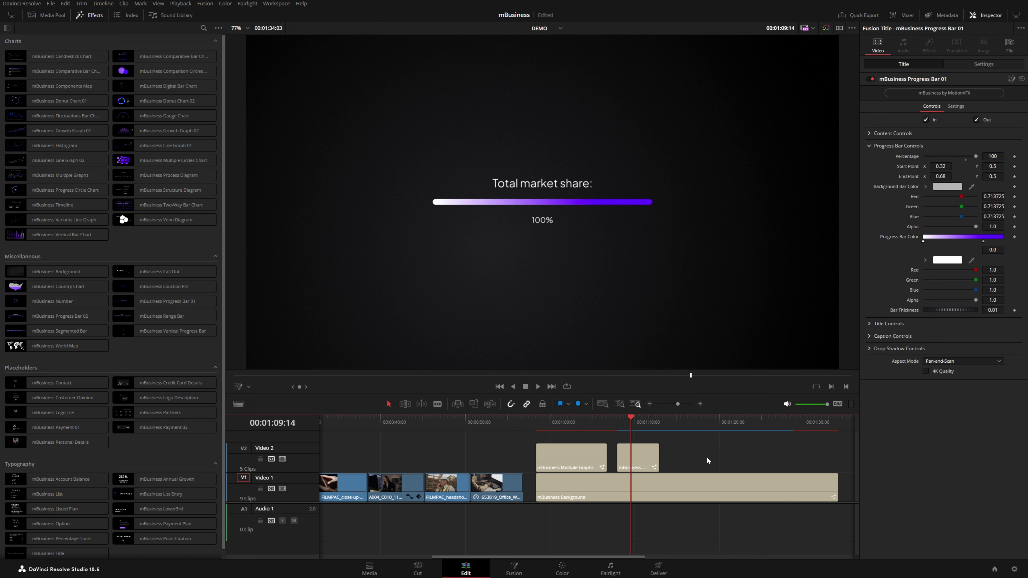
- Add the mBusiness World Map title on Video 2 at about 00:01:14 and play it to 00:01:16:06
{"action": "left_click_drag", "start_coordinate": [24, 350], "coordinate": [668, 459]}
{"action": "left_click", "coordinate": [667, 421]}
{"action": "key", "text": "space"}
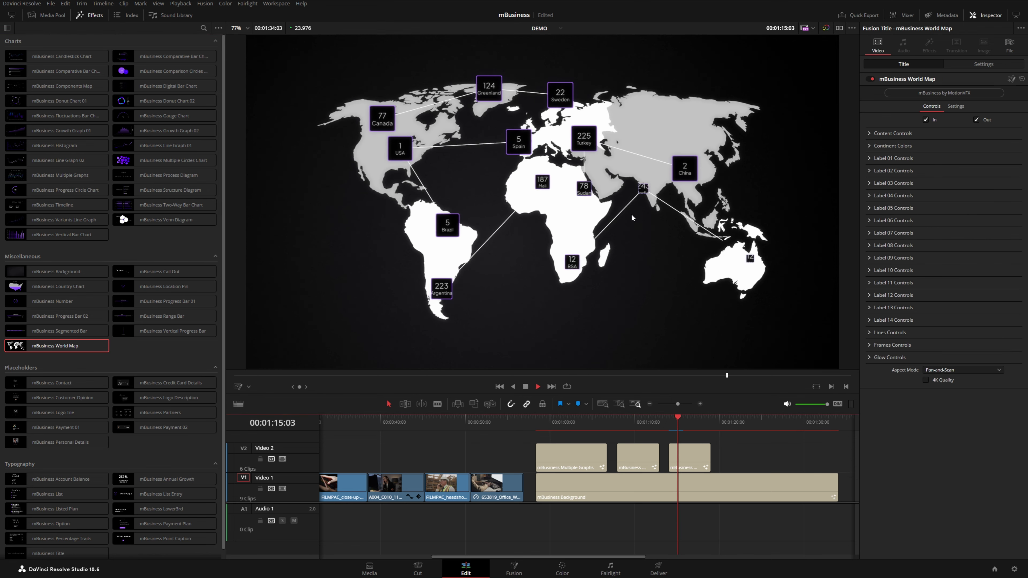
{"action": "key", "text": "space"}
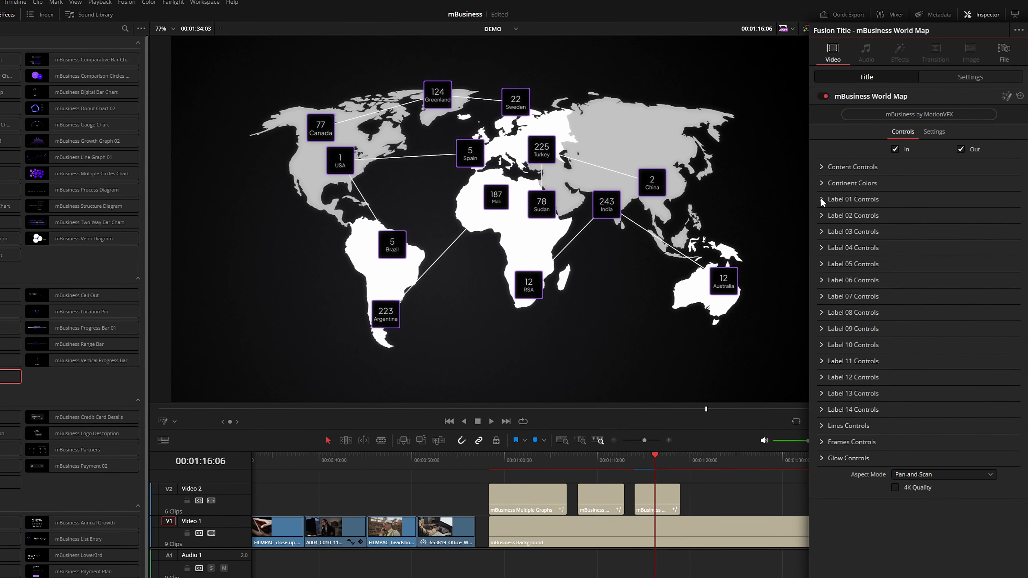
- Set the value of the world map's Label 01, Canada, to 80 and collapse its controls
{"action": "left_click", "coordinate": [890, 158]}
{"action": "double_click", "coordinate": [824, 240]}
{"action": "type", "text": "80"}
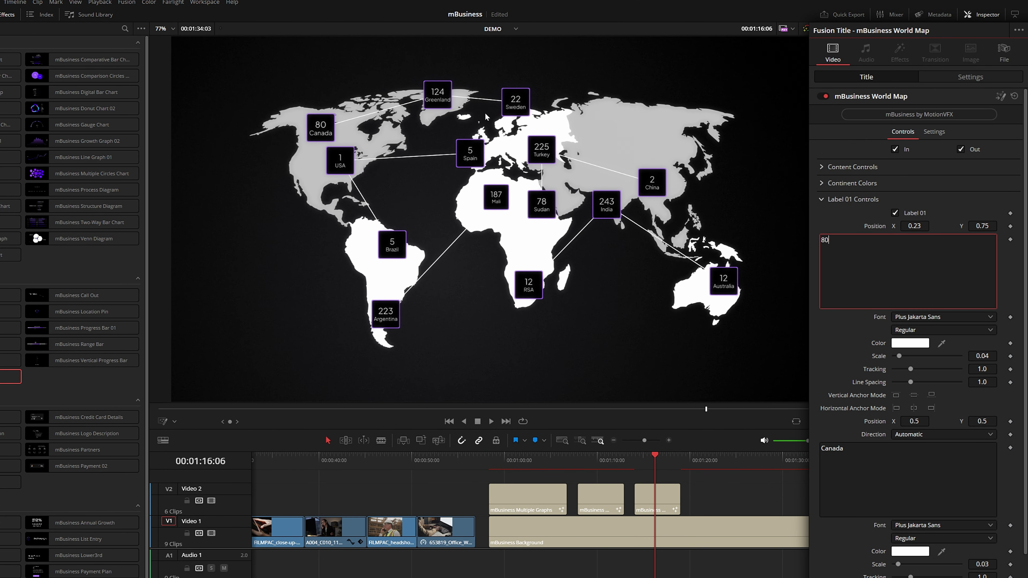
{"action": "left_click", "coordinate": [821, 183]}
{"action": "left_click", "coordinate": [821, 183]}
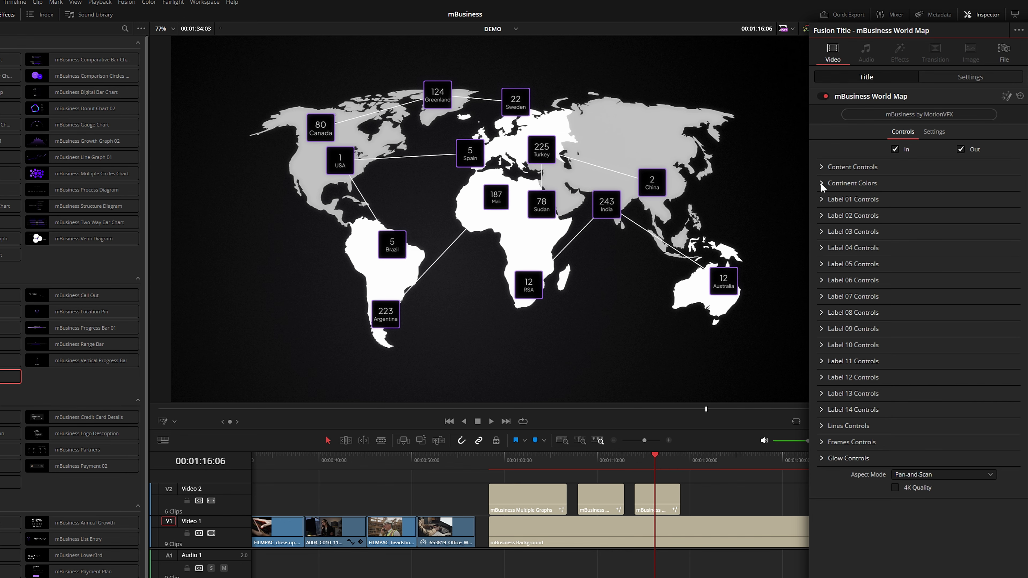
- Colour Africa bright yellow with hue 0.184, and Asia blue with hue 0.648, saturation 0.747 and value 0.795
{"action": "left_click", "coordinate": [821, 183]}
{"action": "left_click", "coordinate": [894, 197]}
{"action": "left_click_drag", "start_coordinate": [907, 223], "coordinate": [978, 206]}
{"action": "left_click", "coordinate": [984, 218]}
{"action": "left_click", "coordinate": [908, 357]}
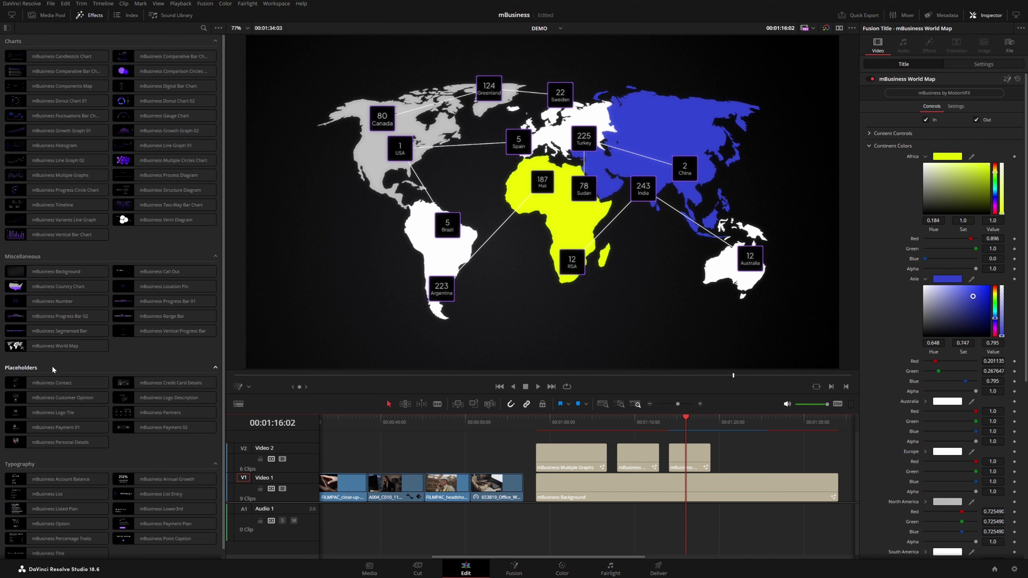
- Add the mBusiness Credit Card Details title on Video 2 at about 00:01:21 and play it to 00:01:22:14
{"action": "left_click_drag", "start_coordinate": [164, 382], "coordinate": [729, 463]}
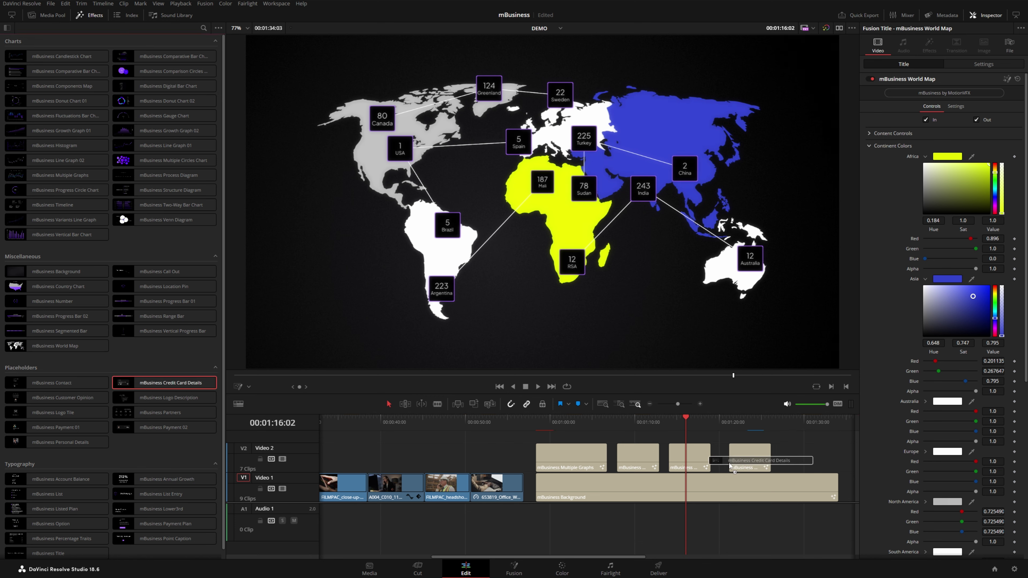
{"action": "left_click", "coordinate": [729, 421]}
{"action": "left_click", "coordinate": [735, 451]}
{"action": "key", "text": "space"}
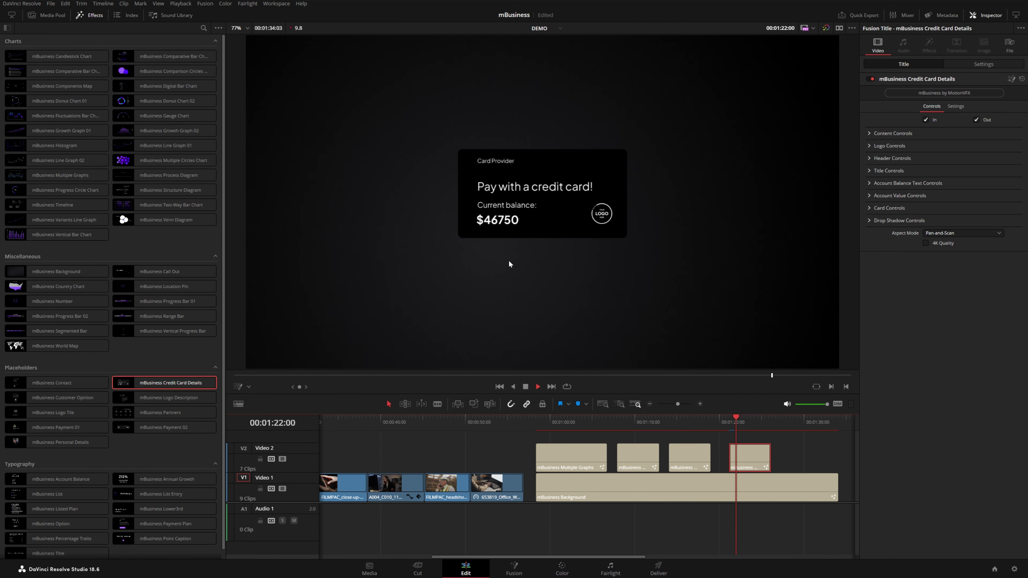
{"action": "key", "text": "space"}
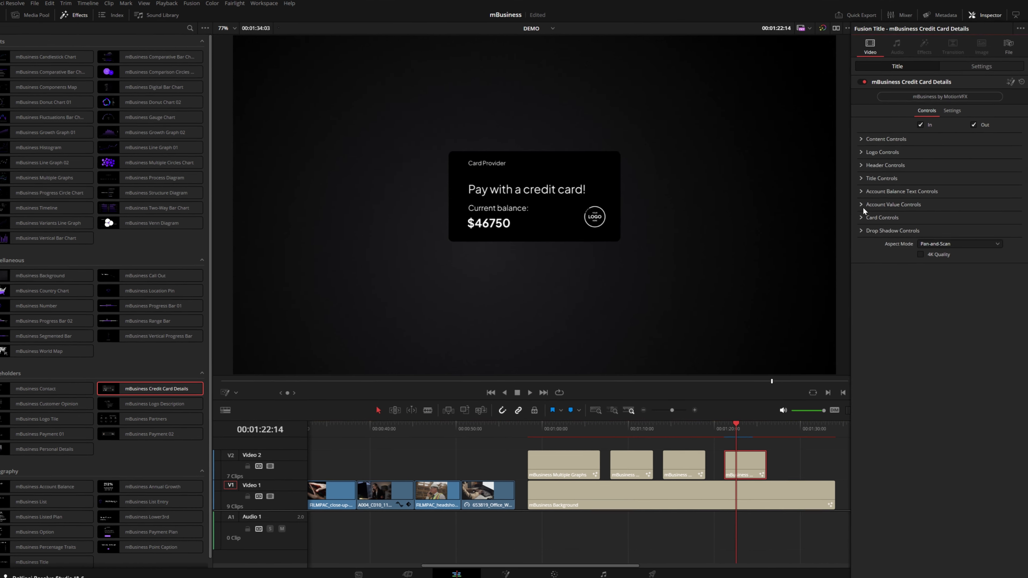
- Set the credit card title's Account Value to 5000 and replay the title to preview its balance animation
{"action": "left_click", "coordinate": [863, 202]}
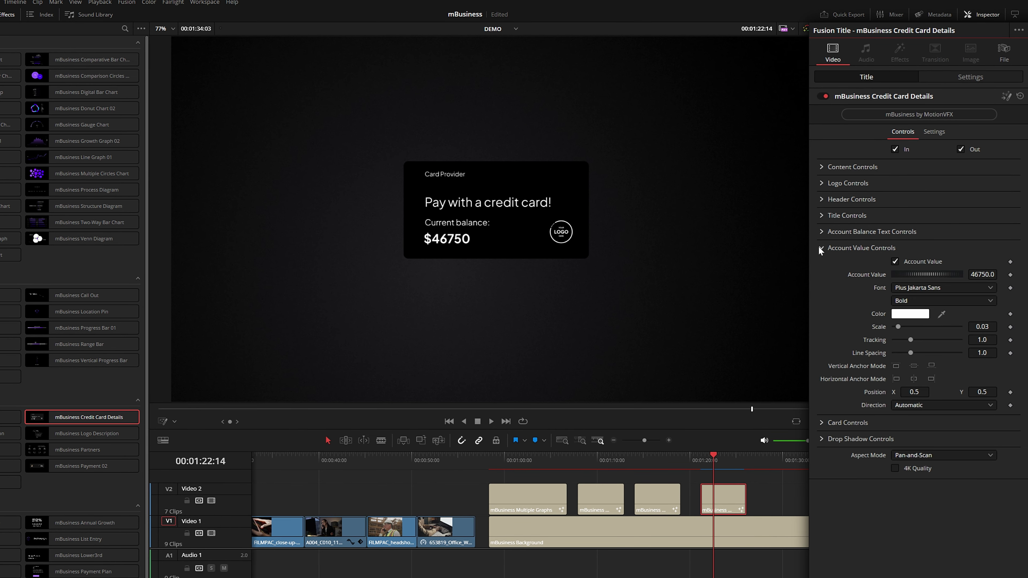
{"action": "left_click", "coordinate": [981, 274]}
{"action": "type", "text": "5000"}
{"action": "key", "text": "Tab"}
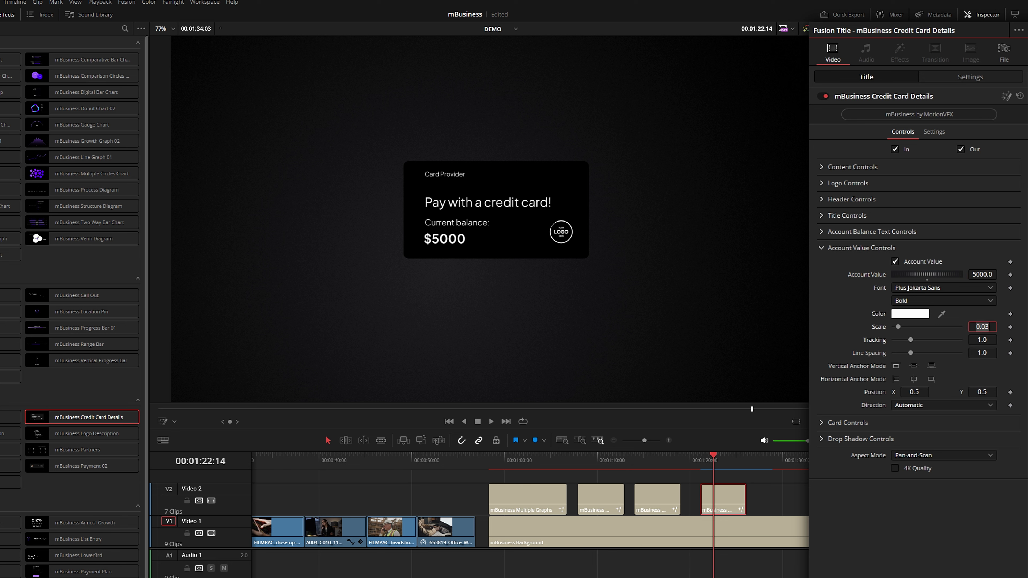
{"action": "left_click", "coordinate": [701, 462]}
{"action": "key", "text": "space"}
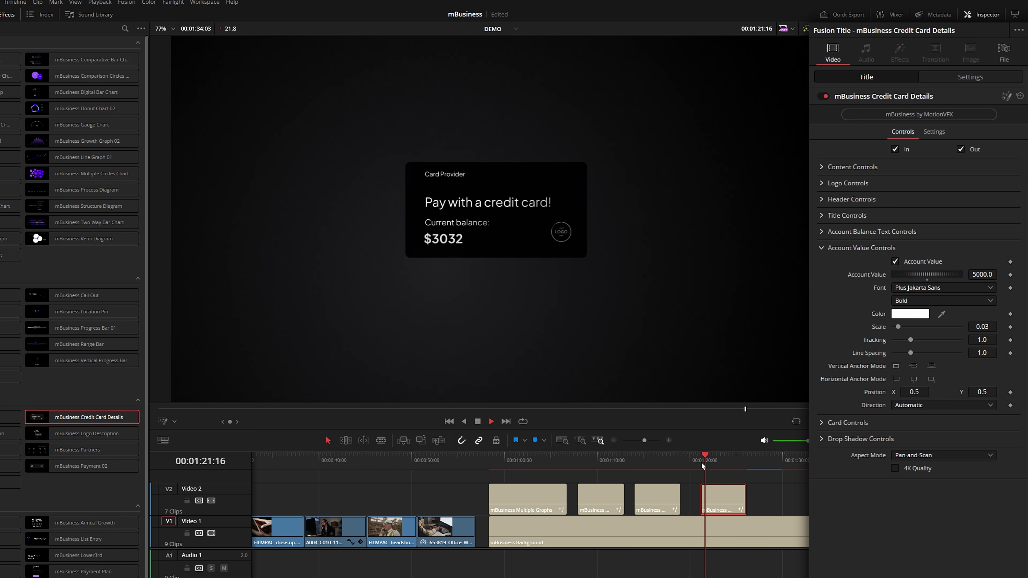
{"action": "left_click", "coordinate": [700, 462]}
{"action": "key", "text": "space"}
{"action": "left_click", "coordinate": [700, 462]}
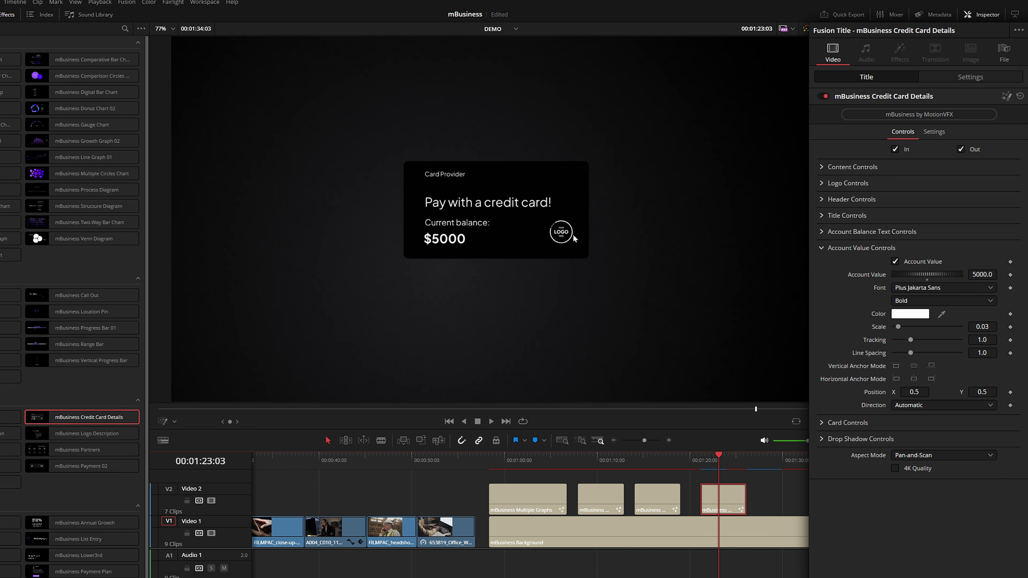
- Load an A-shaped logo from the 32_Logopack white folder onto the card, with Logo Scale 0.08 and Logo Position Y 0.492
{"action": "left_click", "coordinate": [820, 183]}
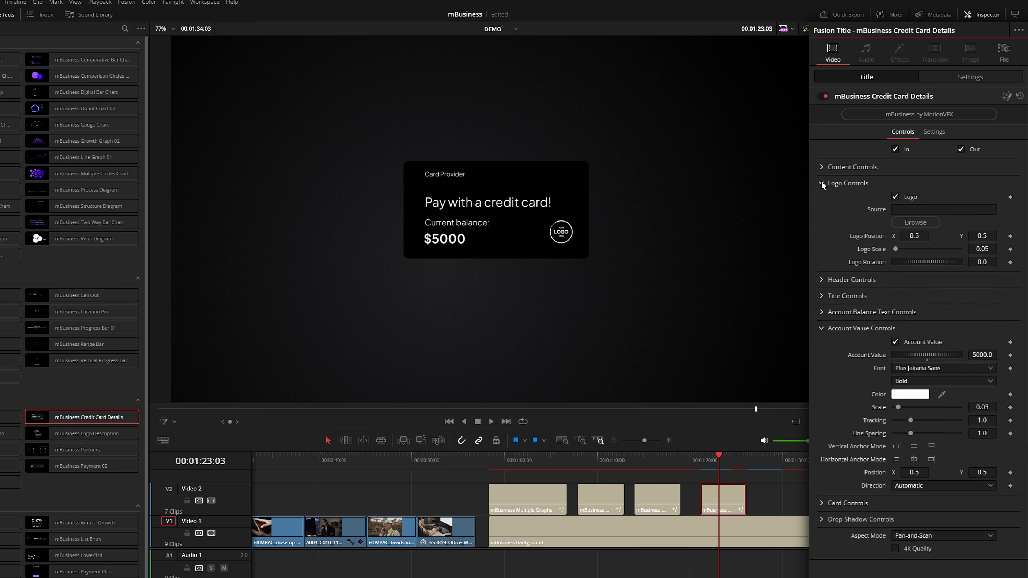
{"action": "left_click", "coordinate": [902, 221]}
{"action": "double_click", "coordinate": [2, 82]}
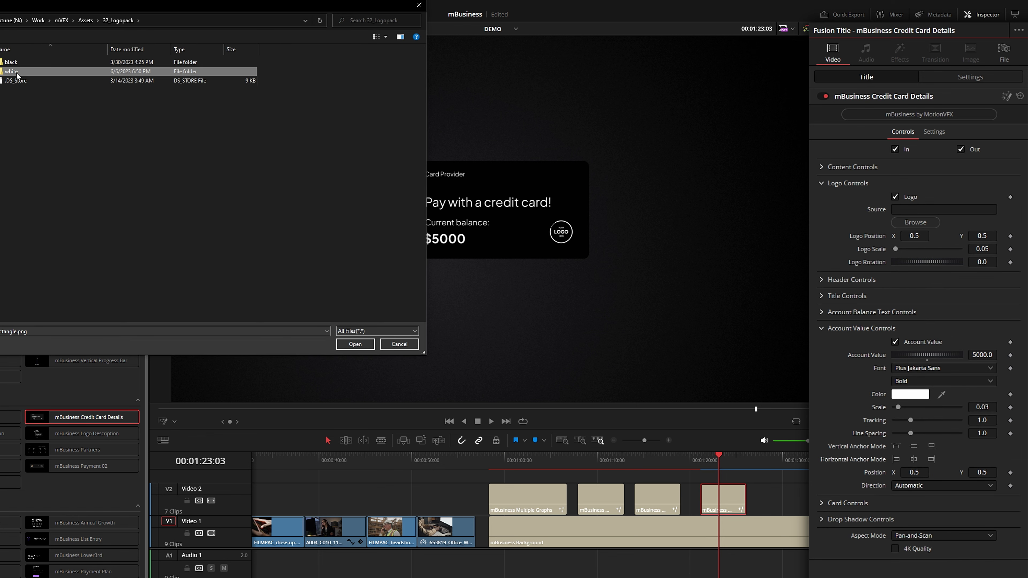
{"action": "double_click", "coordinate": [18, 72]}
{"action": "double_click", "coordinate": [18, 71]}
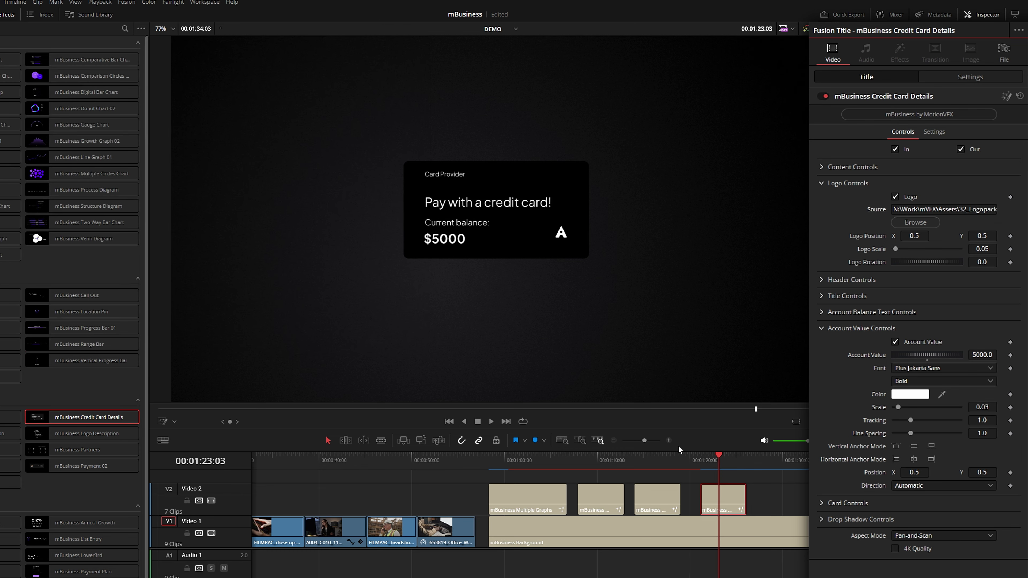
{"action": "mouse_move", "coordinate": [981, 249]}
{"action": "left_mouse_down"}
{"action": "mouse_move", "coordinate": [996, 249]}
{"action": "mouse_move", "coordinate": [977, 235]}
{"action": "left_mouse_up"}
- Move the credit card to Content Position X 0.233, Y 0.256, and play the title from its start
{"action": "left_click", "coordinate": [827, 170]}
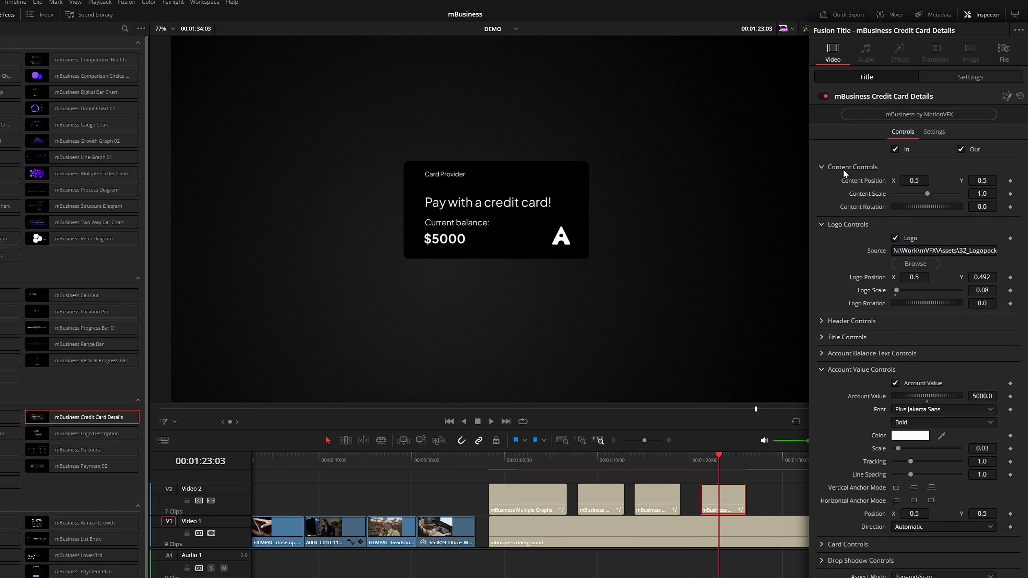
{"action": "left_click_drag", "start_coordinate": [914, 181], "coordinate": [879, 181]}
{"action": "left_click_drag", "start_coordinate": [981, 180], "coordinate": [951, 181]}
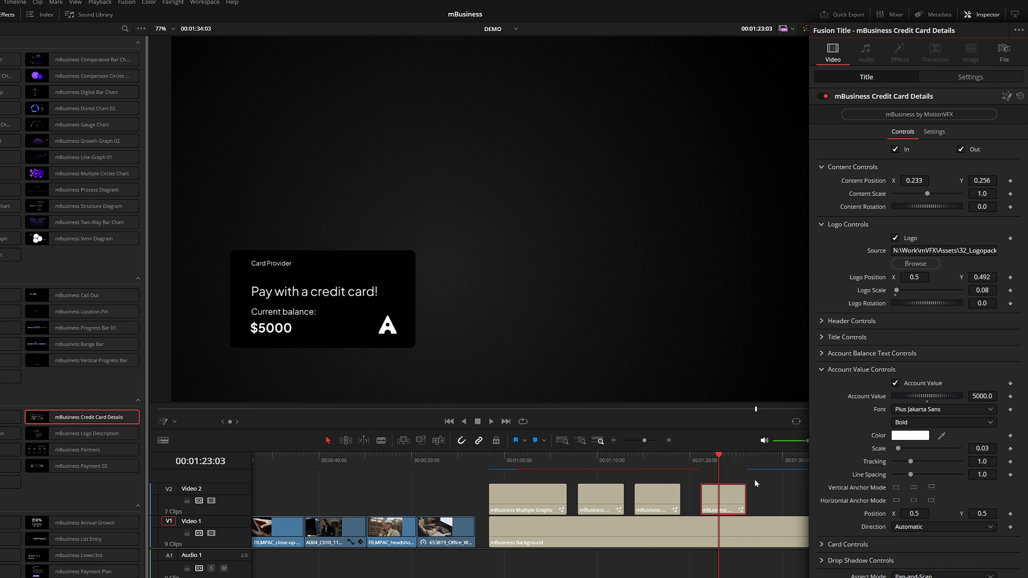
{"action": "left_click", "coordinate": [699, 460]}
{"action": "key", "text": "space"}
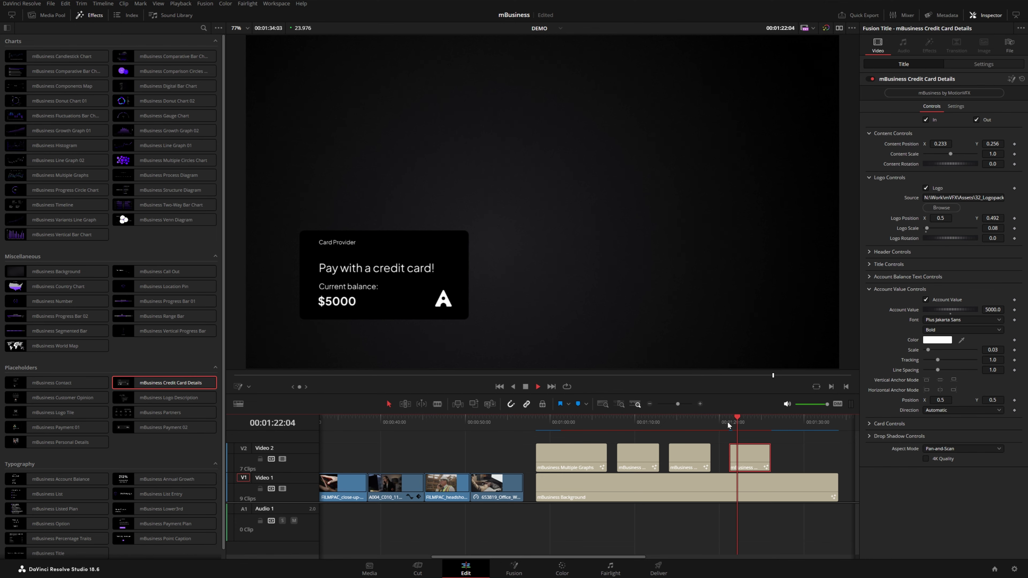
- Add the mBusiness Partners title on Video 2 at about 00:01:28 and expand its logo controls
{"action": "mouse_move", "coordinate": [160, 413]}
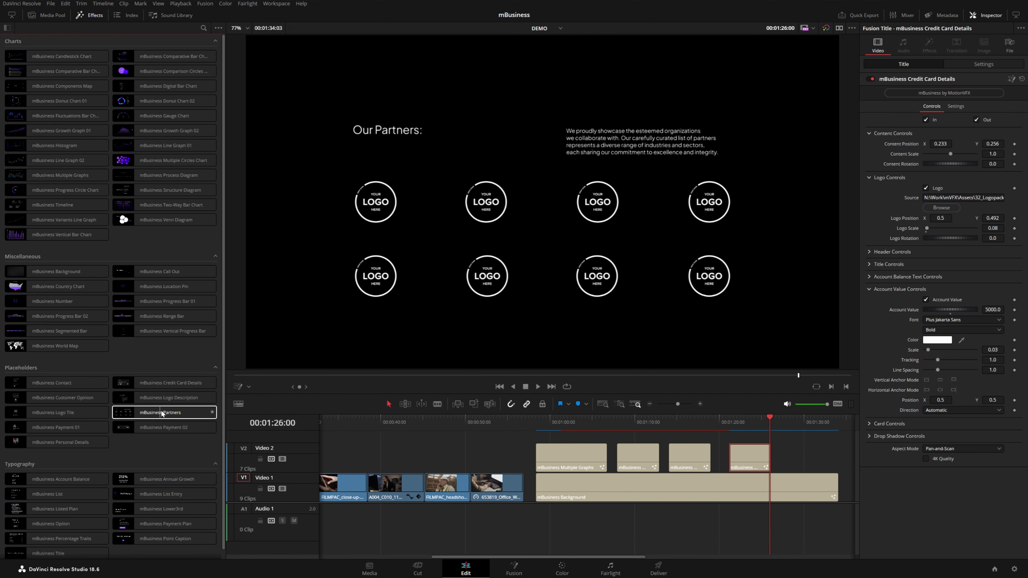
{"action": "left_click_drag", "start_coordinate": [174, 413], "coordinate": [795, 468]}
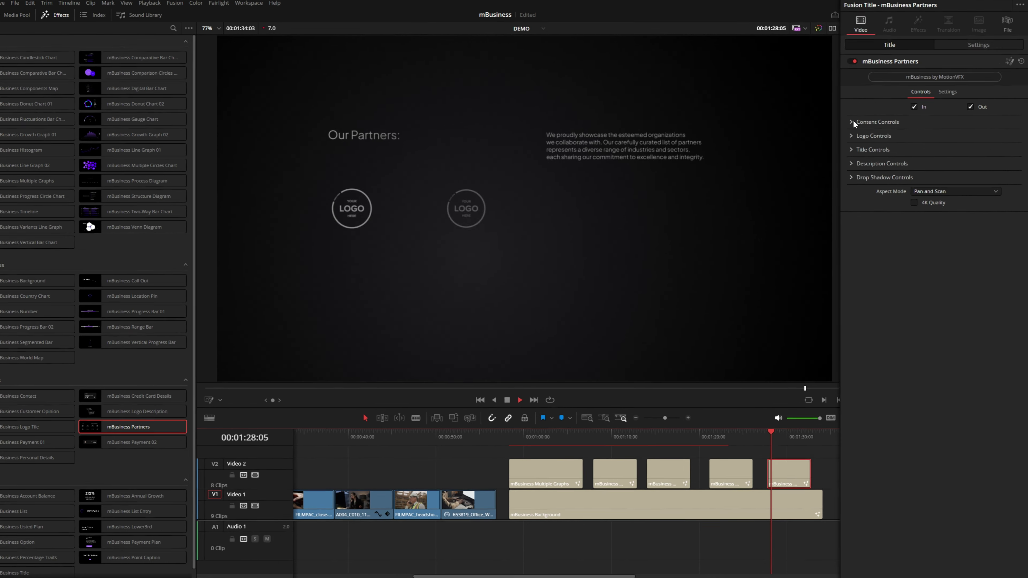
{"action": "left_click", "coordinate": [870, 146]}
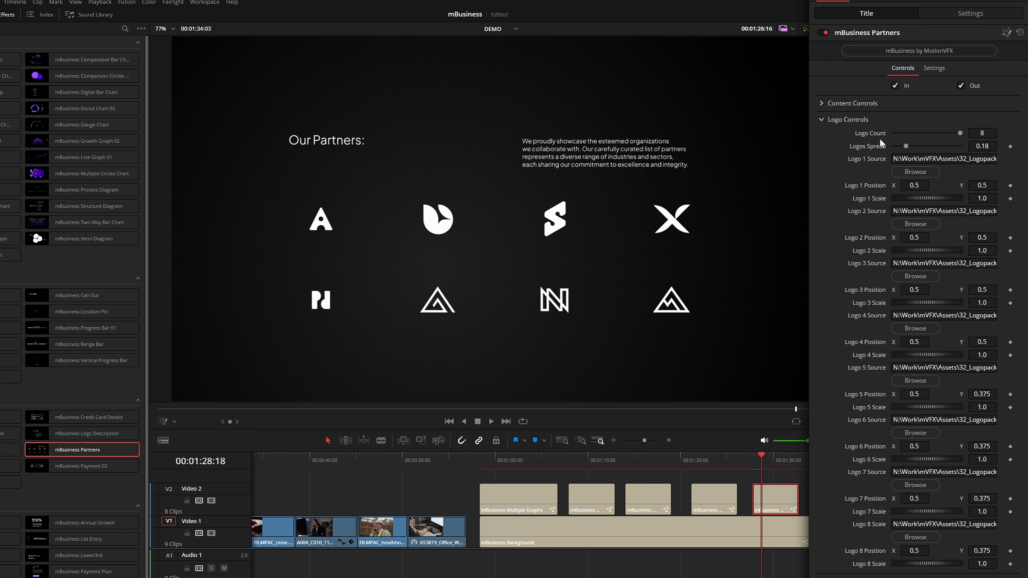
- Try the partners title with Logo Count 4 and Logos Spread at 0.173 and 0.189, and reset both settings
{"action": "left_click_drag", "start_coordinate": [960, 133], "coordinate": [905, 146]}
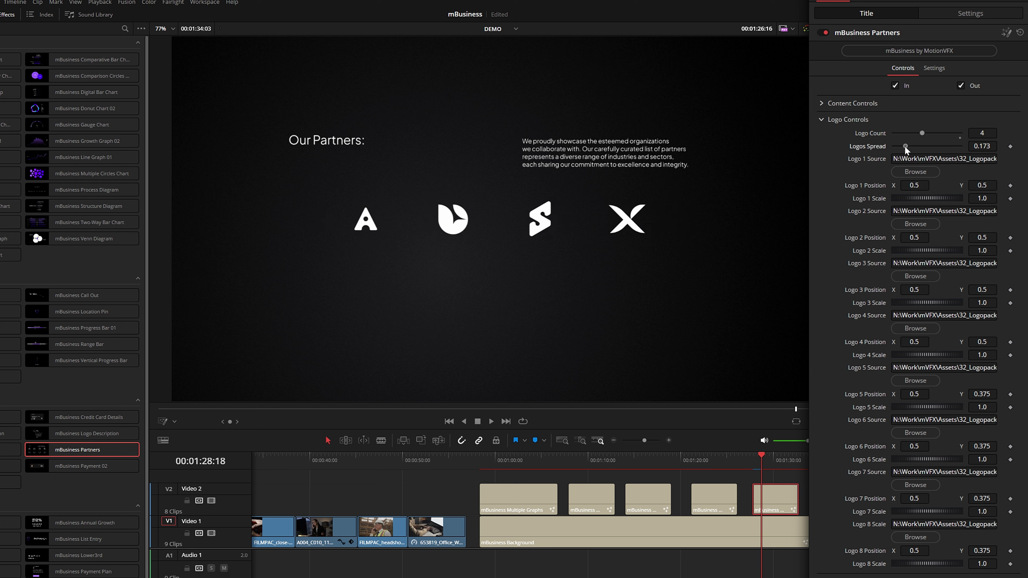
{"action": "left_click_drag", "start_coordinate": [905, 147], "coordinate": [906, 147]}
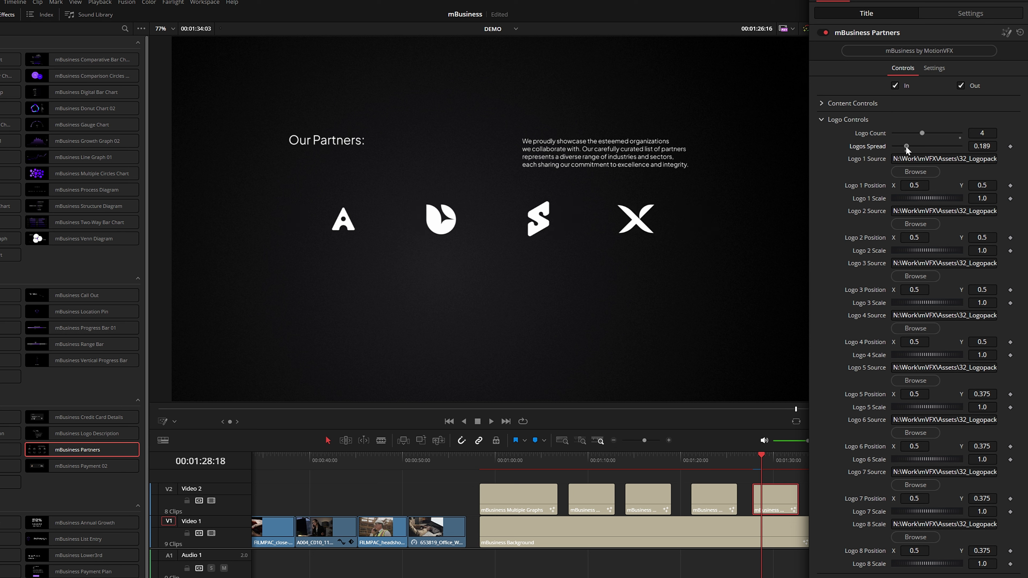
{"action": "double_click", "coordinate": [876, 148]}
{"action": "double_click", "coordinate": [876, 135]}
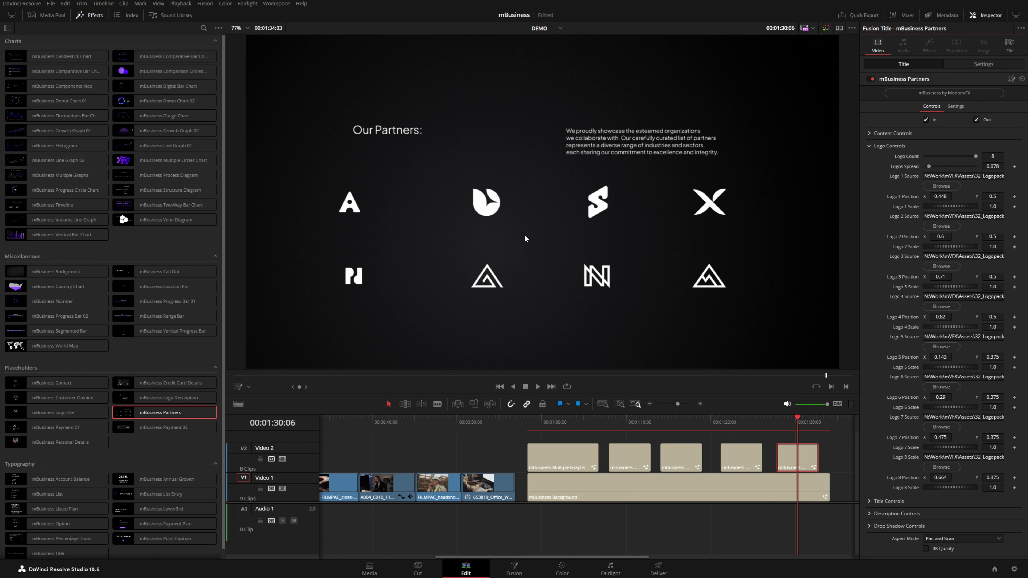
- Create a bin named mBusiness inside the Assets power bin of the media pool and open it
{"action": "left_click", "coordinate": [52, 15]}
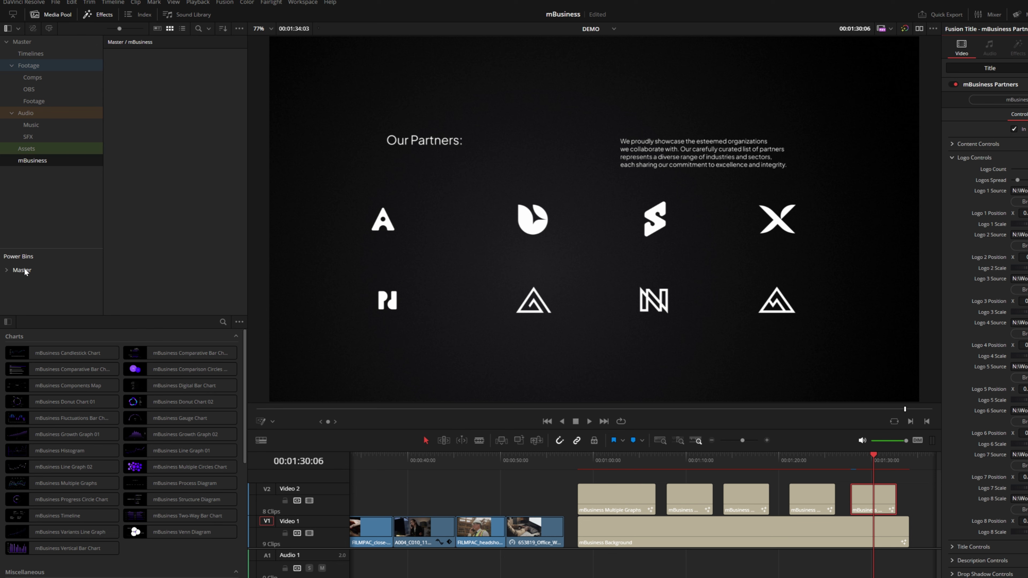
{"action": "left_click", "coordinate": [25, 272]}
{"action": "right_click", "coordinate": [161, 227]}
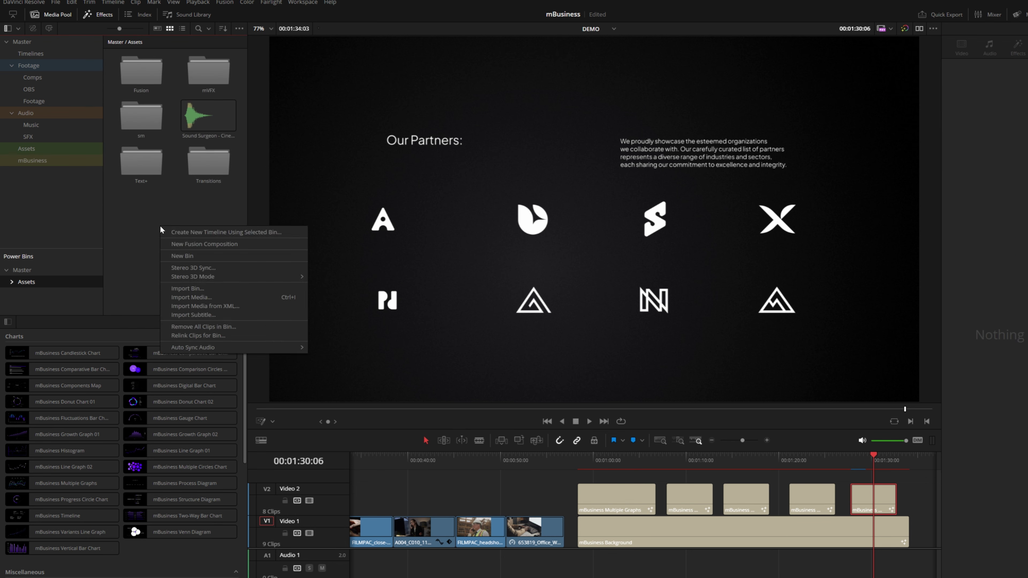
{"action": "left_click", "coordinate": [182, 256]}
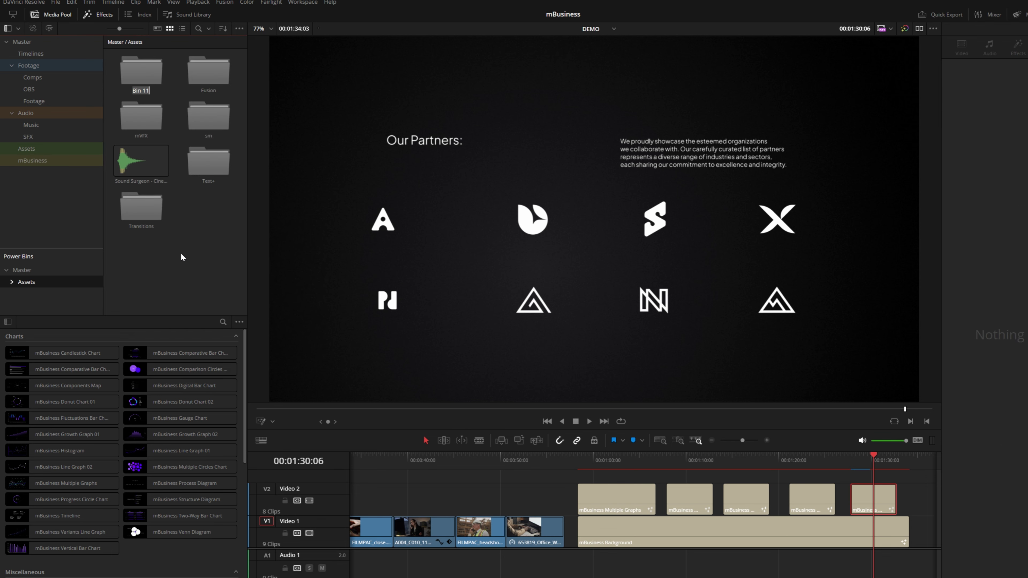
{"action": "type", "text": "mBusiness"}
{"action": "double_click", "coordinate": [153, 77]}
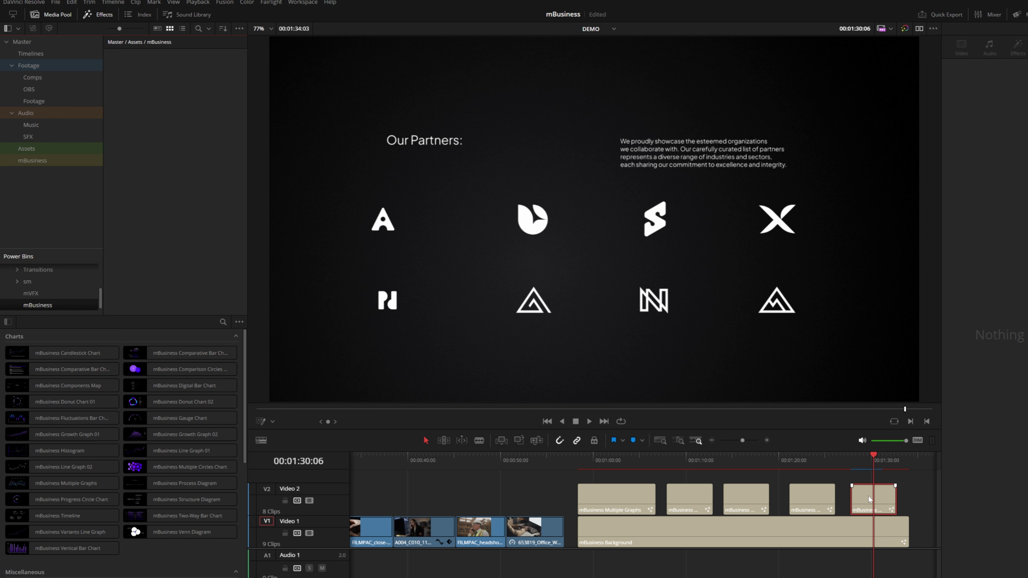
- Store the partners title in the mBusiness power bin and place a copy from it on Video 2 at about 00:01:45
{"action": "left_click_drag", "start_coordinate": [887, 494], "coordinate": [176, 128]}
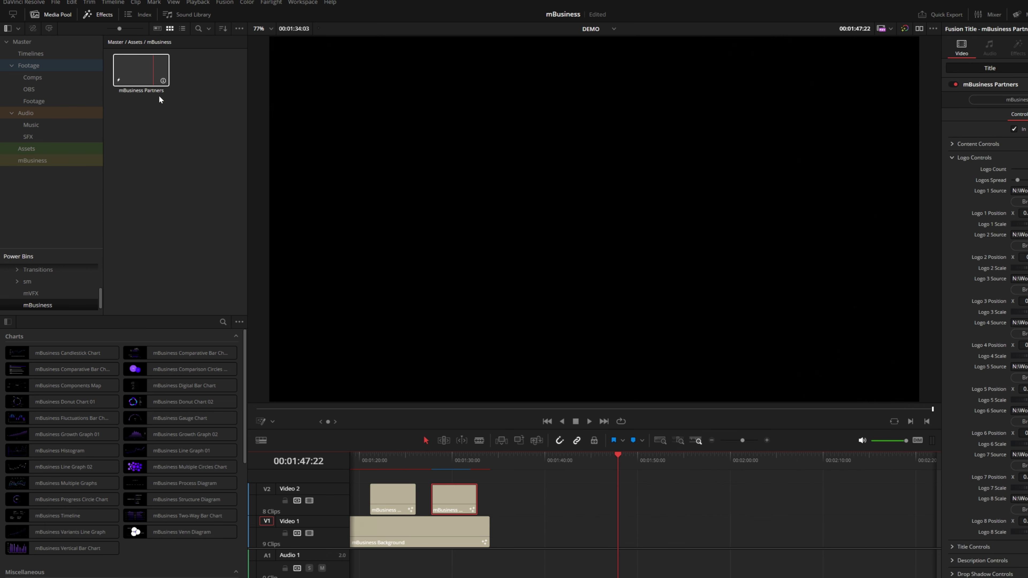
{"action": "left_click_drag", "start_coordinate": [142, 71], "coordinate": [623, 501]}
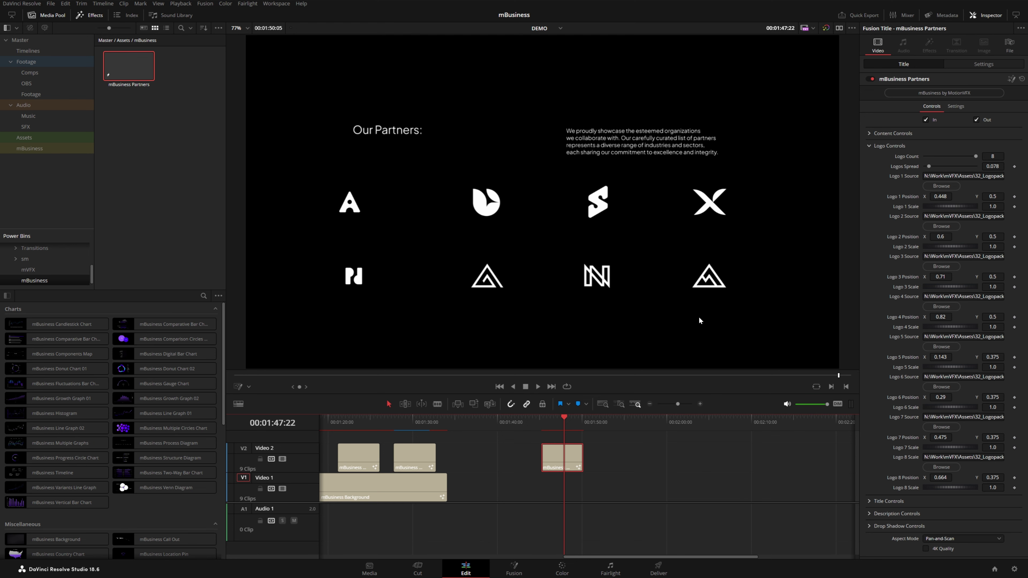
- Deselect the copied partners title and hide the media pool to show the full list of mBusiness titles
{"action": "left_click", "coordinate": [47, 15]}
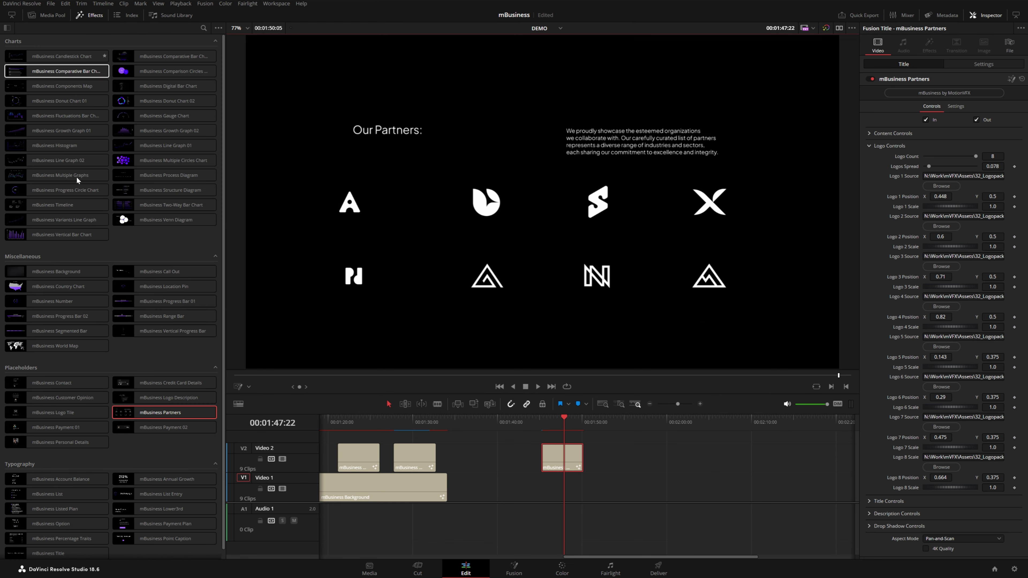
{"action": "left_click", "coordinate": [624, 463]}
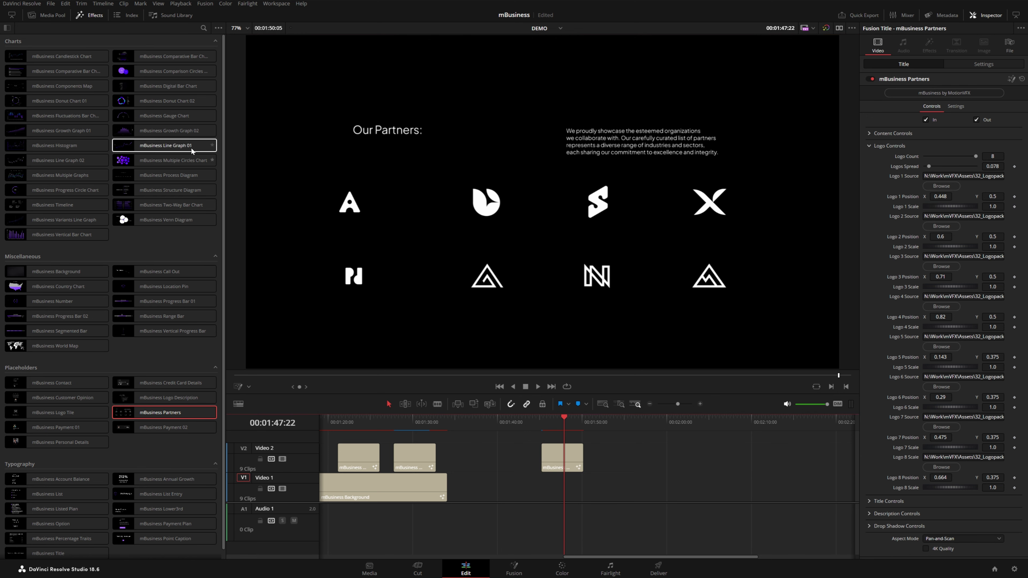
{"action": "left_click", "coordinate": [51, 16]}
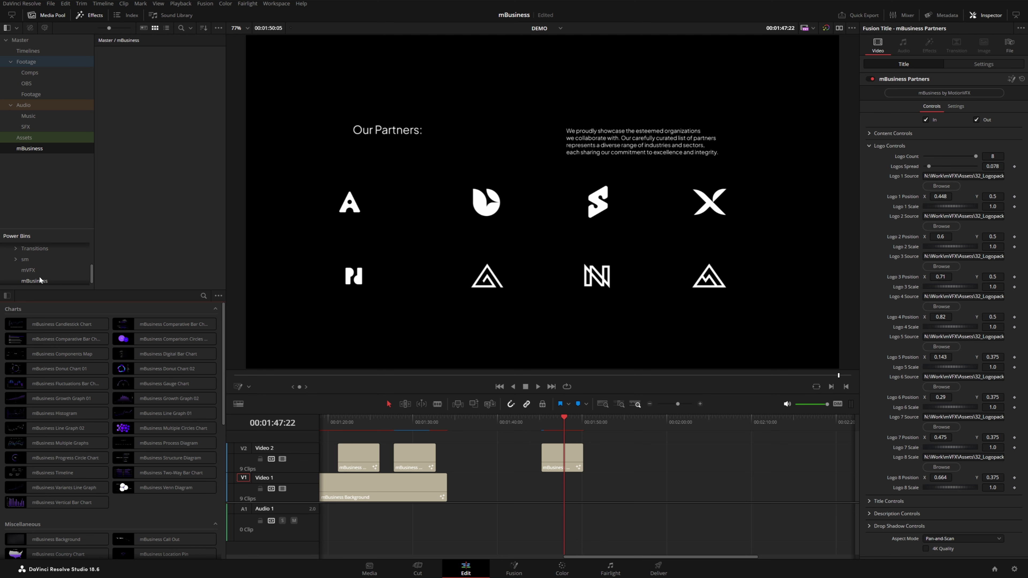
{"action": "left_click", "coordinate": [52, 17]}
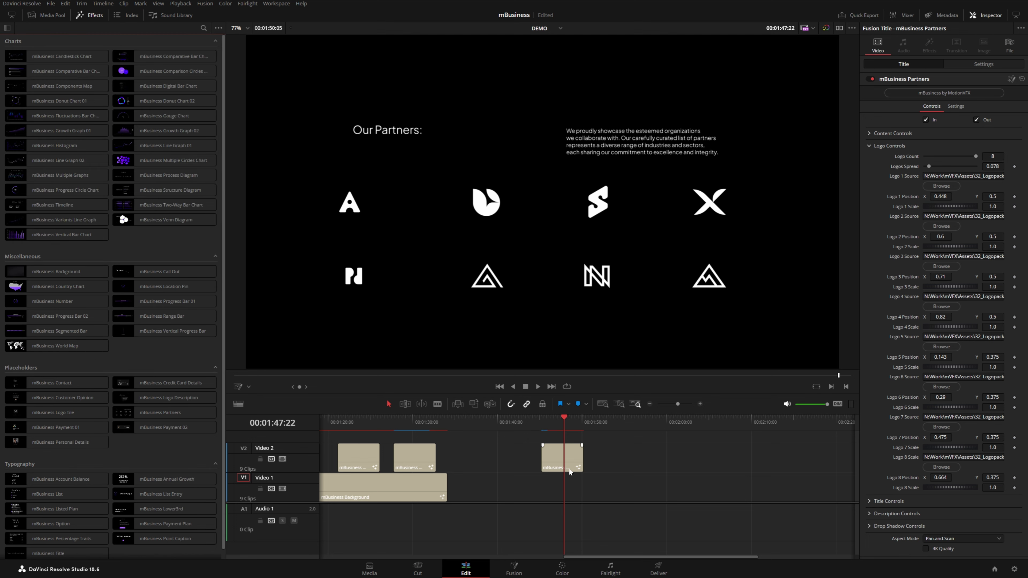